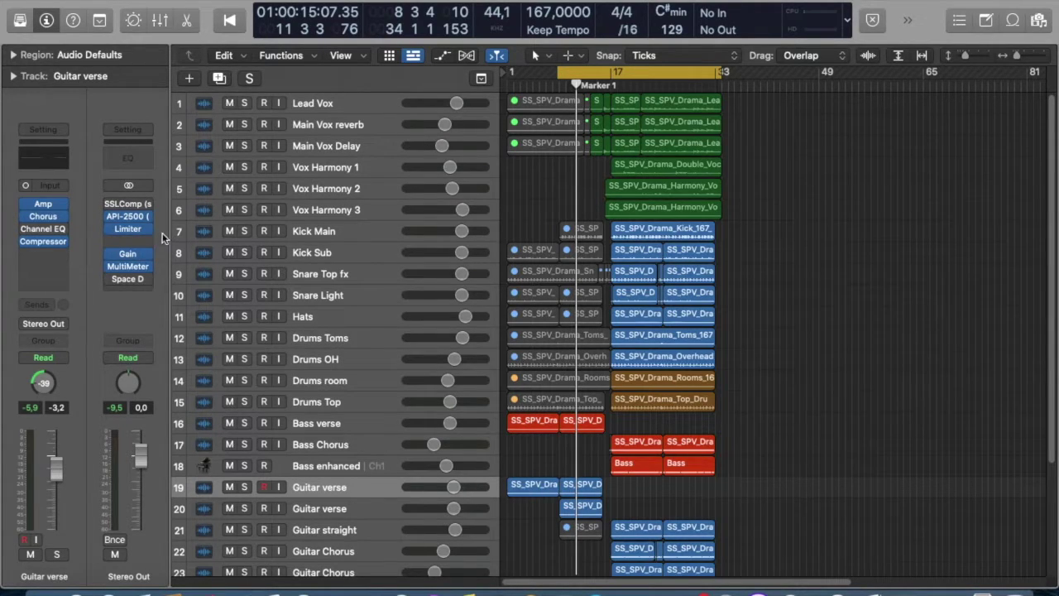
- Open the MultiMeter on Stereo Out, view its Goniometer, return to the Analyzer, set detection to LRmax and close it
mouse_move(135, 223)
click(136, 269)
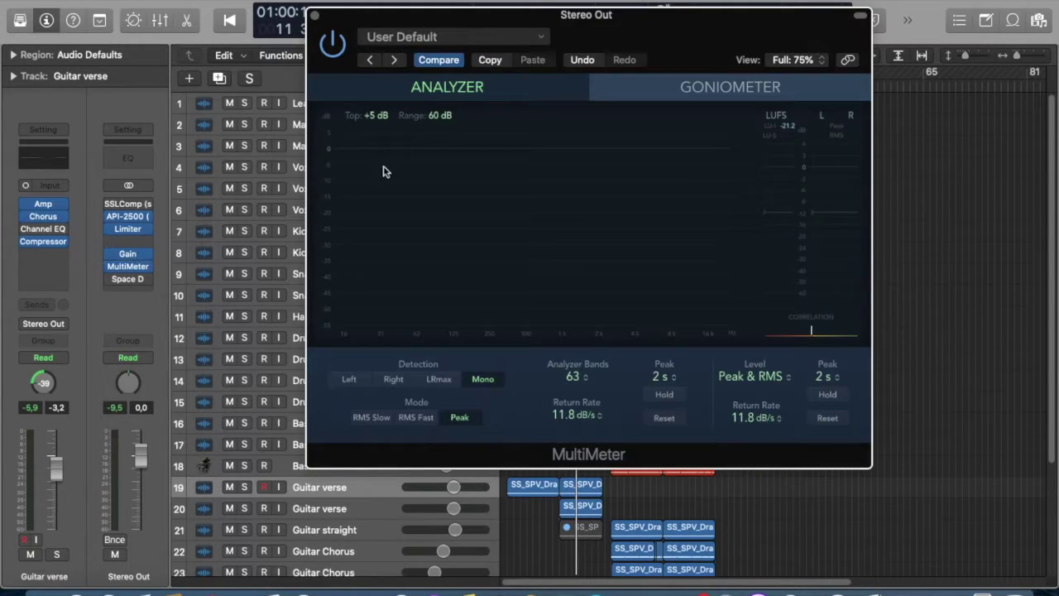
click(712, 89)
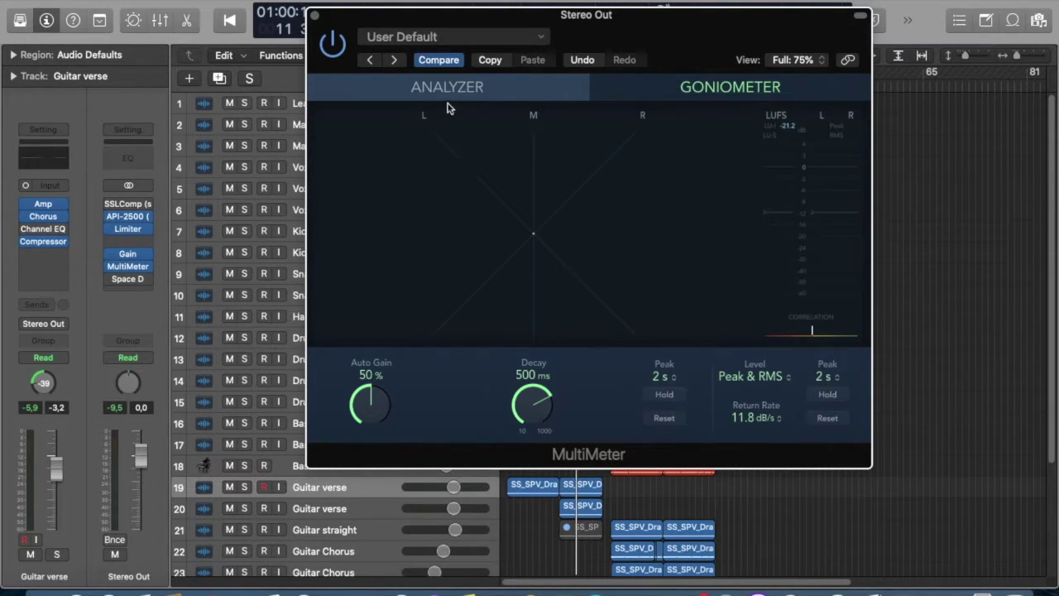
click(451, 95)
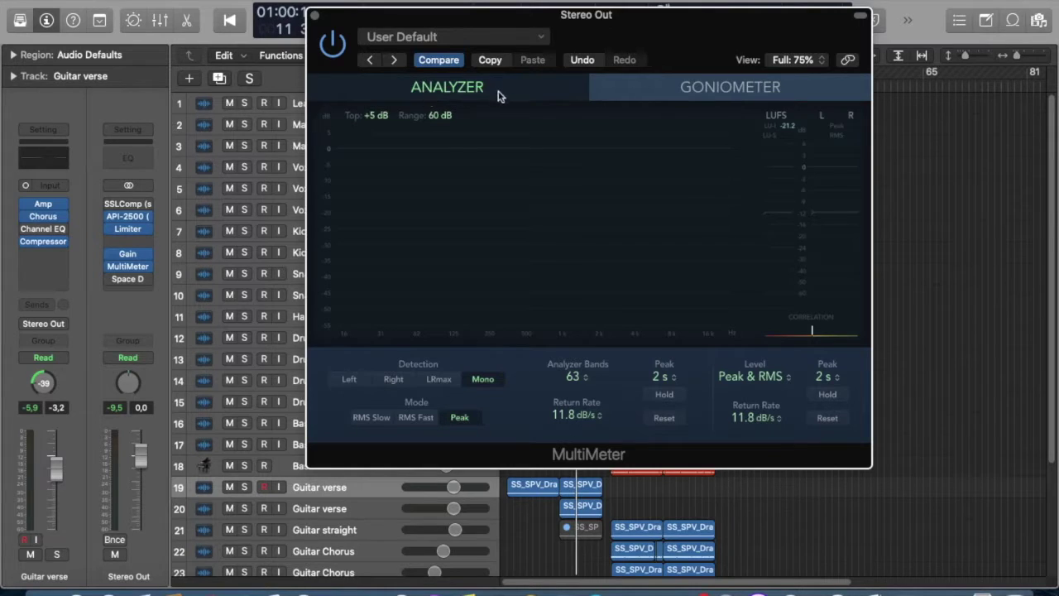
click(437, 380)
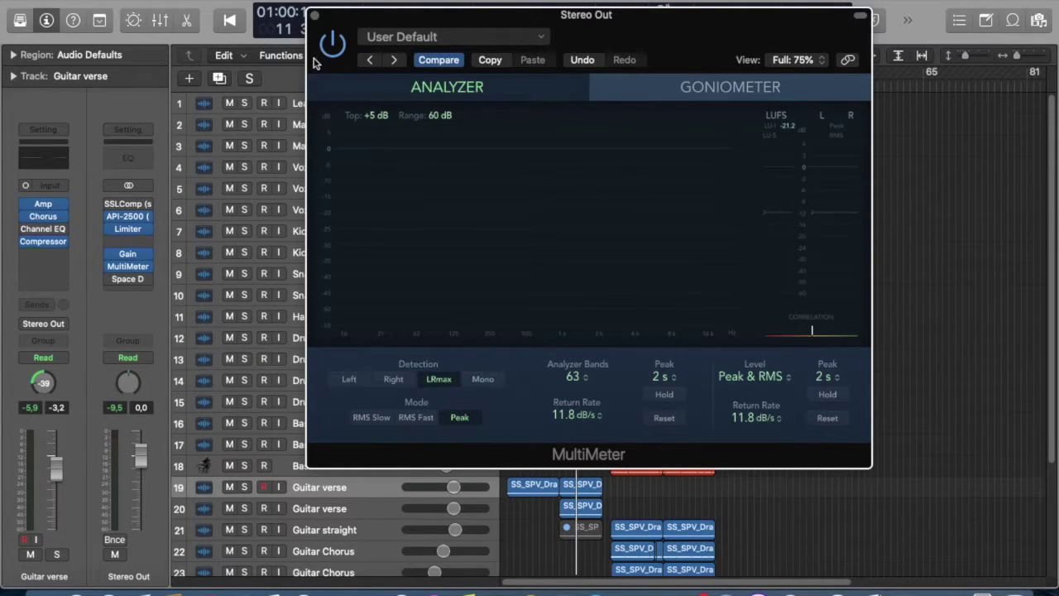
click(315, 17)
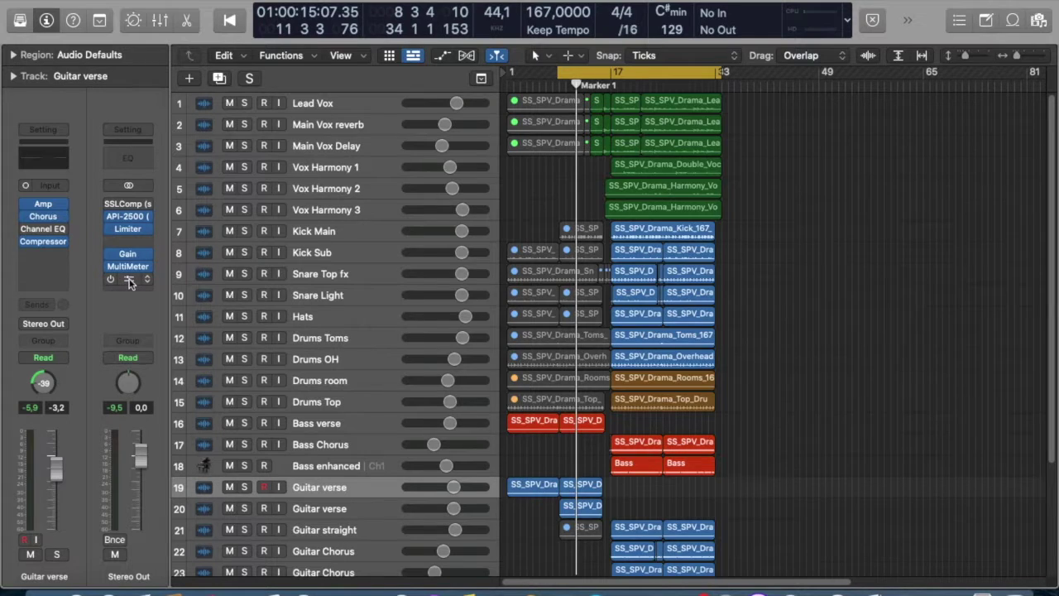
- Review the Space Designer reverb on Stereo Out and close it
drag(442, 178, 465, 99)
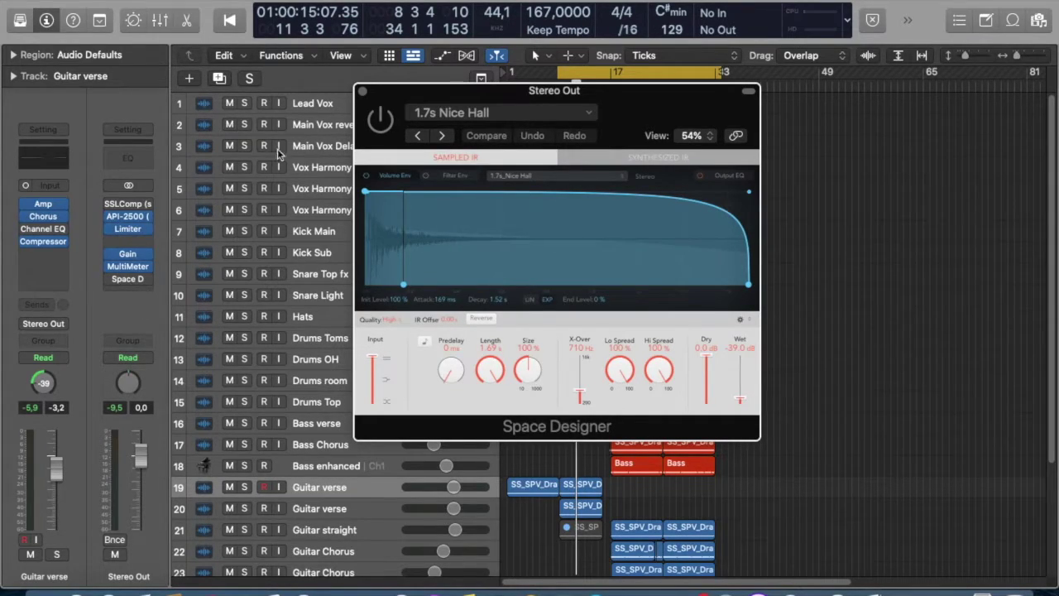
click(364, 91)
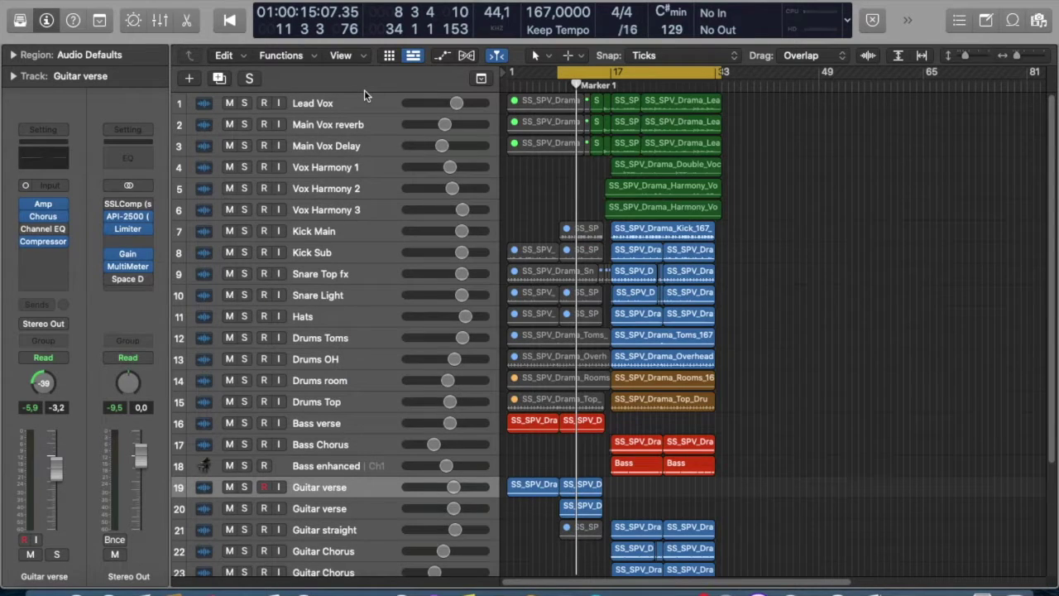
- Select all drum tracks from Kick Main to Drums OH and show the mixer
click(364, 235)
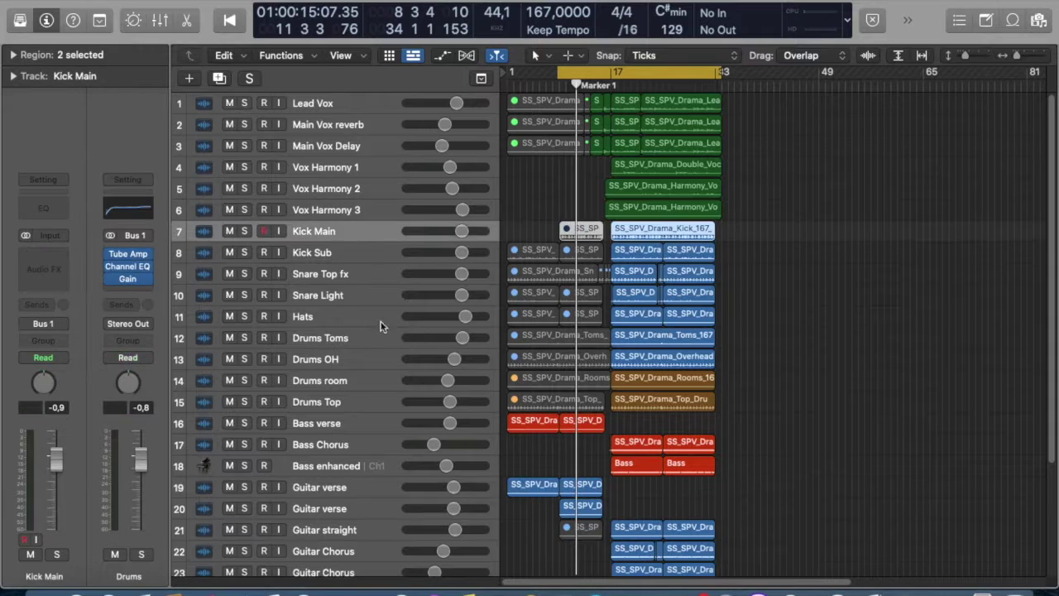
shift+click(357, 360)
key(x)
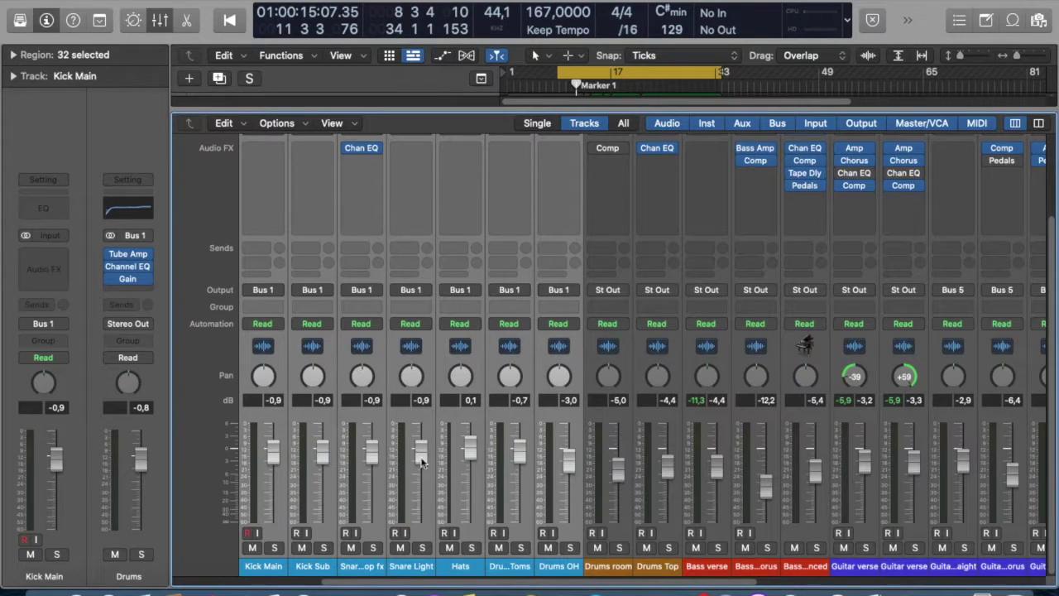
- Check the drum tracks' Bus 1 outputs and bypass Tube Amp, Channel EQ and Gain on the Drums bus
scroll(394, 386, left, 5)
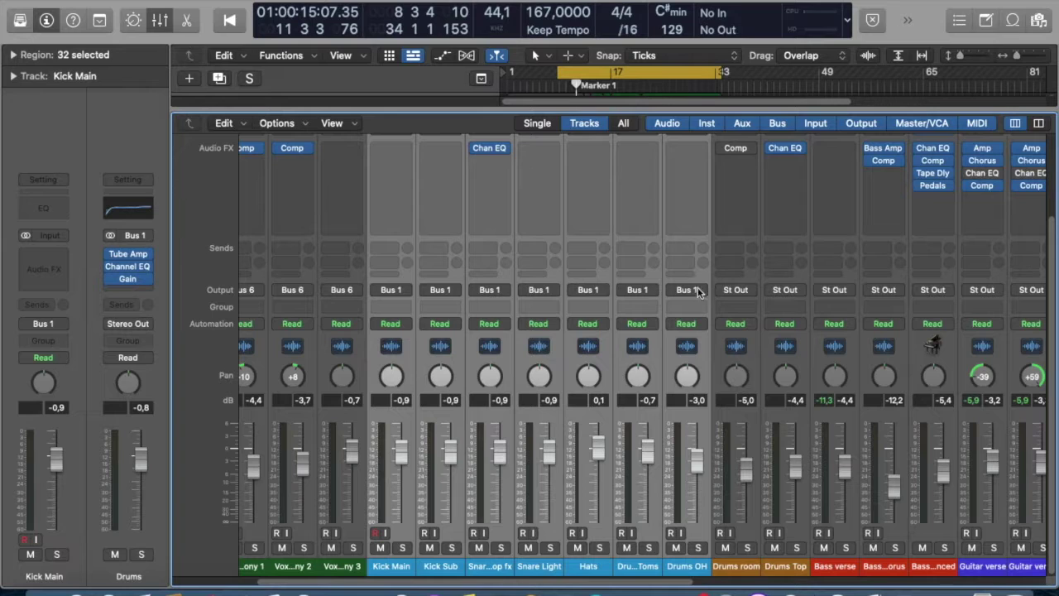
drag(496, 583, 798, 582)
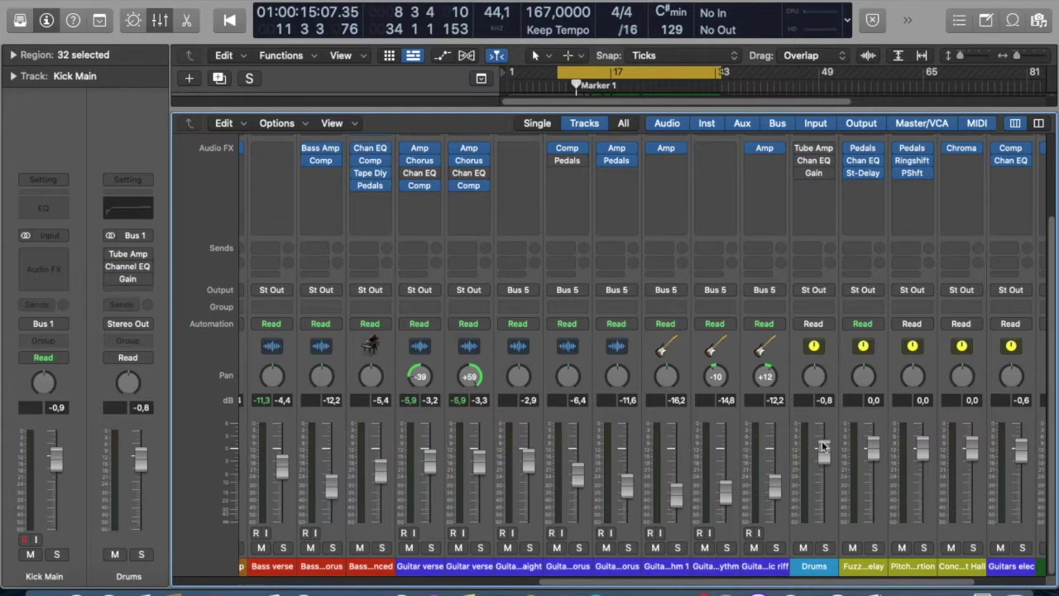
scroll(425, 554, left, 10)
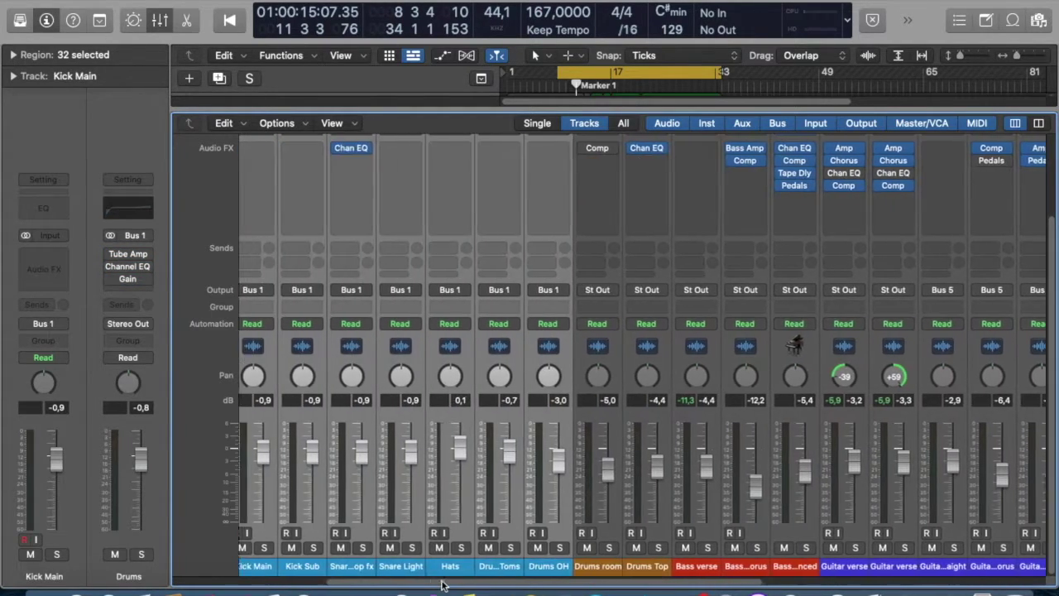
- Solo the selected drum tracks, play them from around bar 17 and stop playback
click(424, 552)
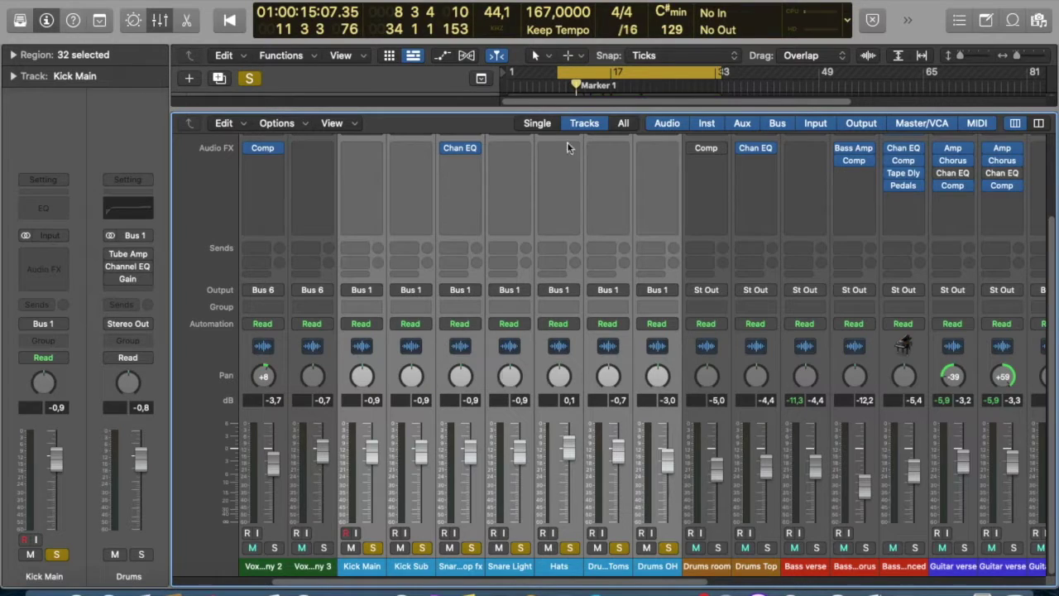
double_click(616, 86)
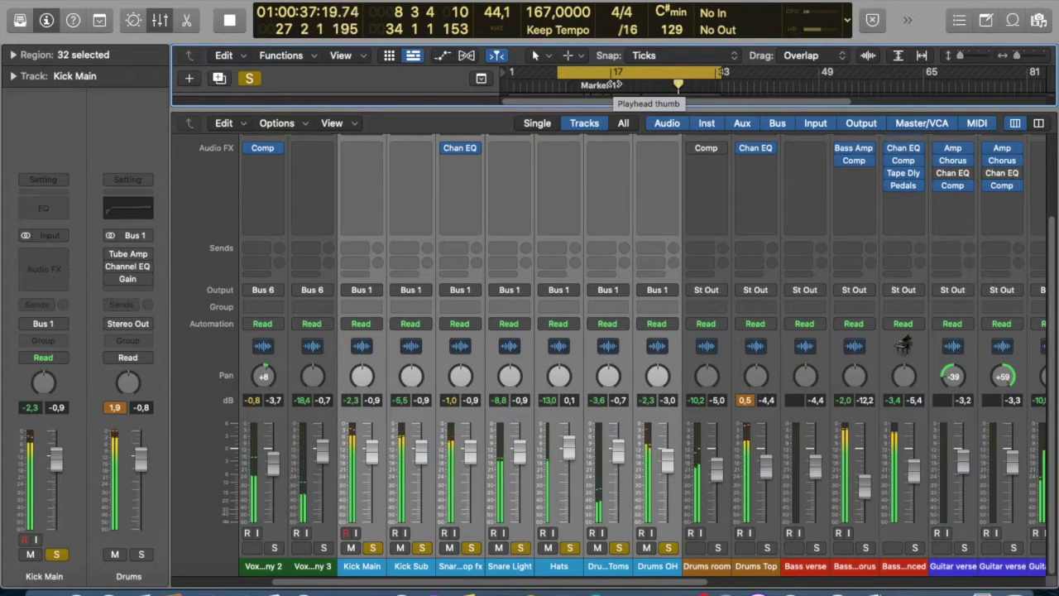
key(space)
- Re-enable Tube Amp and Channel EQ on the Drums bus and play the soloed drums from bar 17
drag(688, 584, 922, 588)
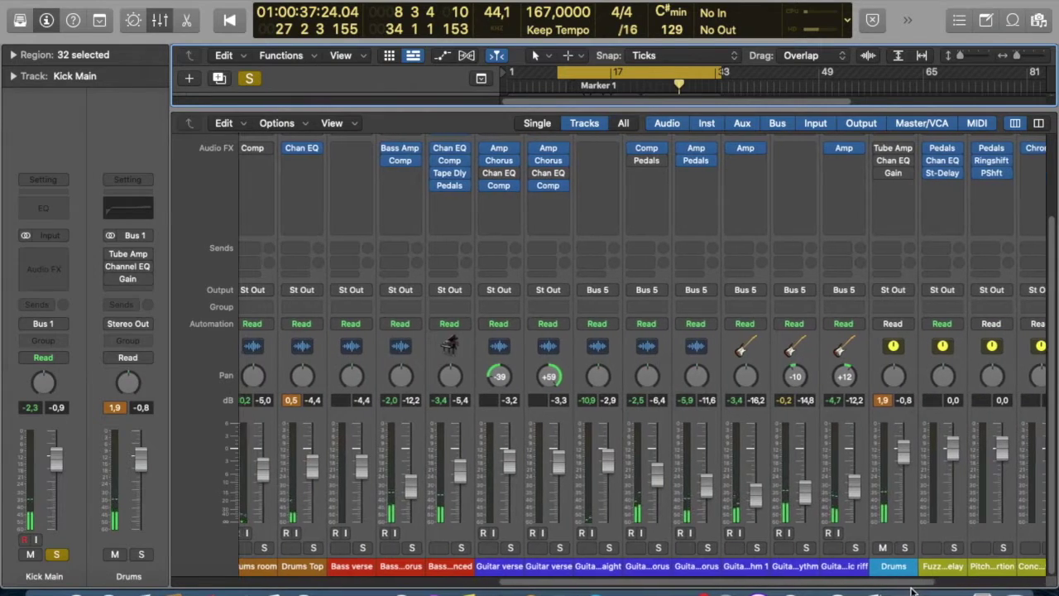
click(870, 155)
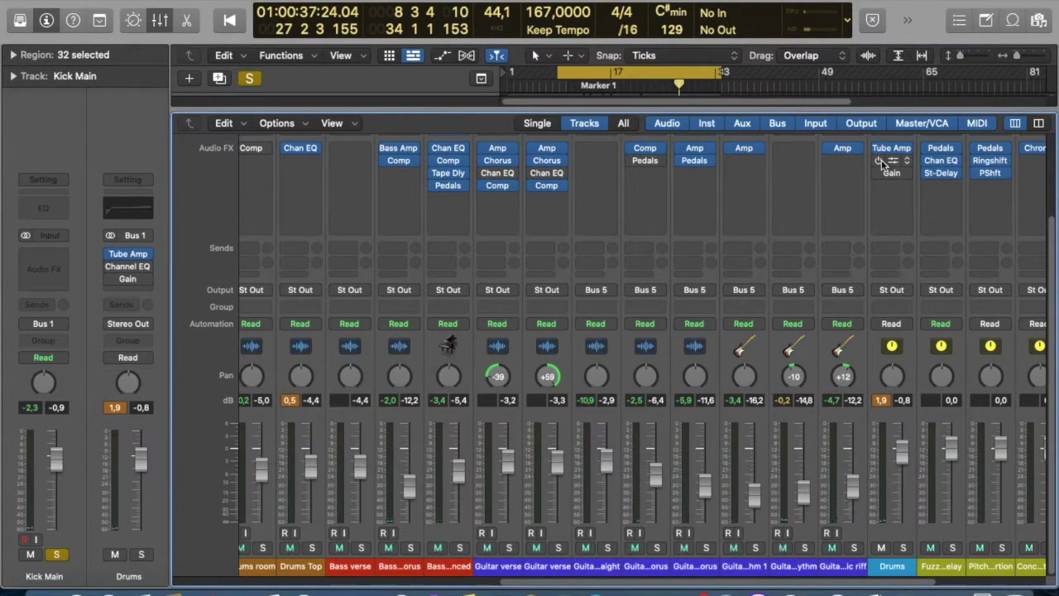
click(614, 86)
key(space)
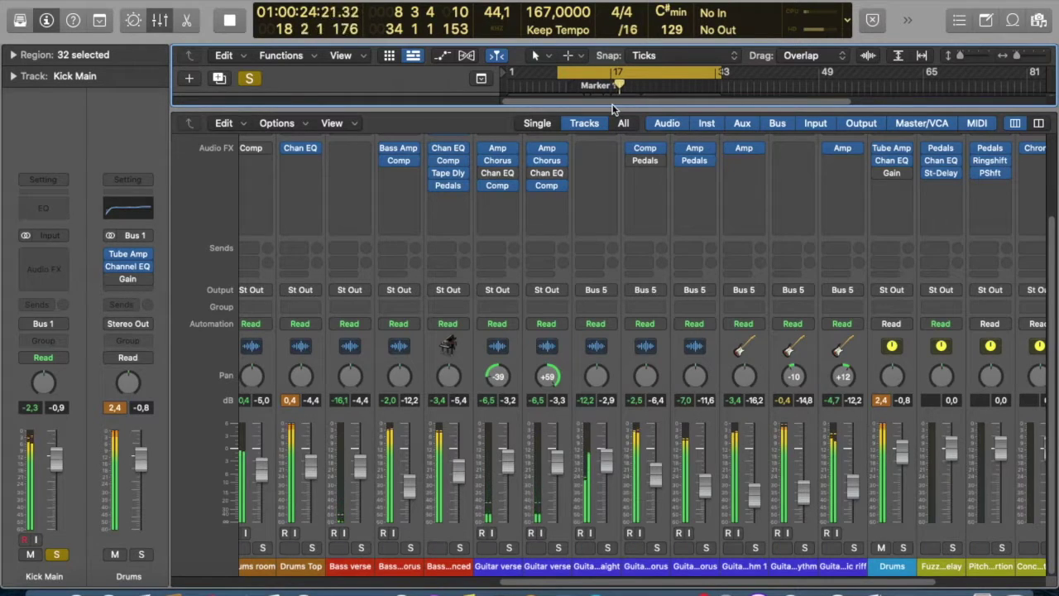
- Enable Gain on the Drums bus during playback, compare with Tube Amp off and on, and stop playback
click(882, 159)
click(880, 173)
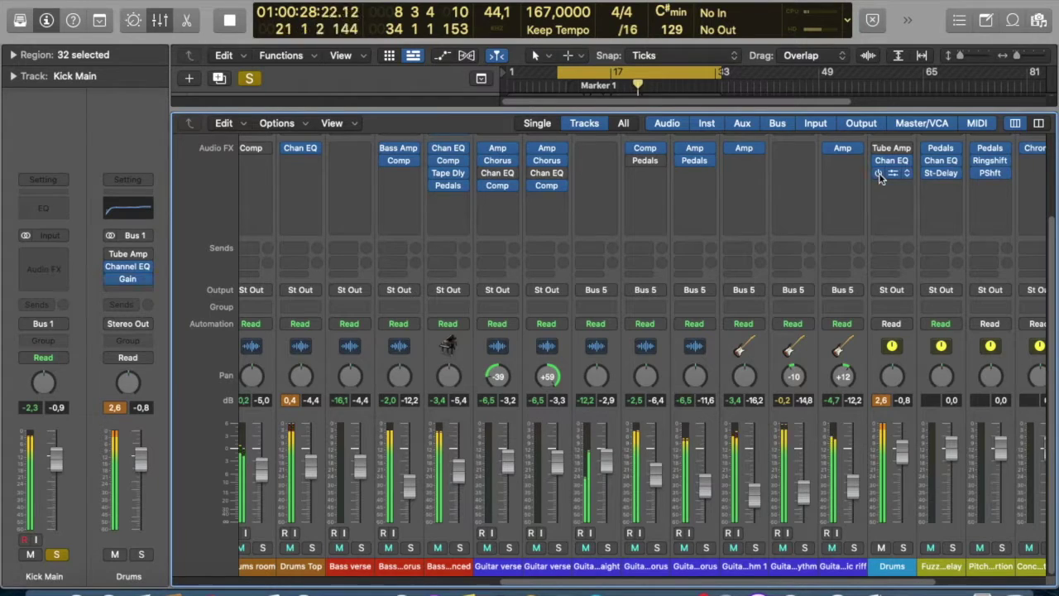
click(880, 149)
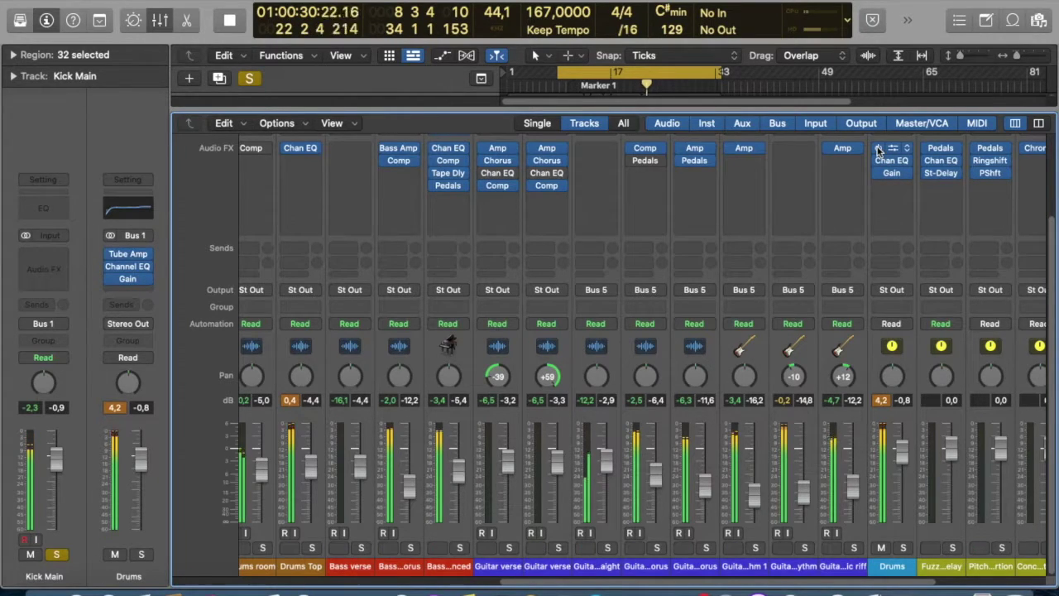
key(space)
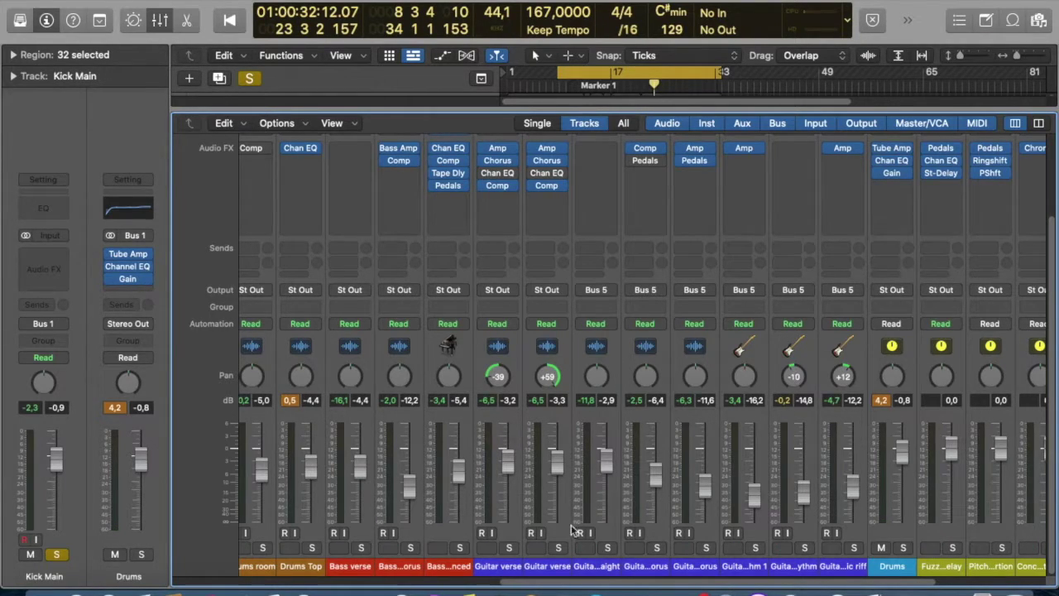
- Add the Drums room and Drums Top tracks to the soloed drums
drag(532, 583, 461, 582)
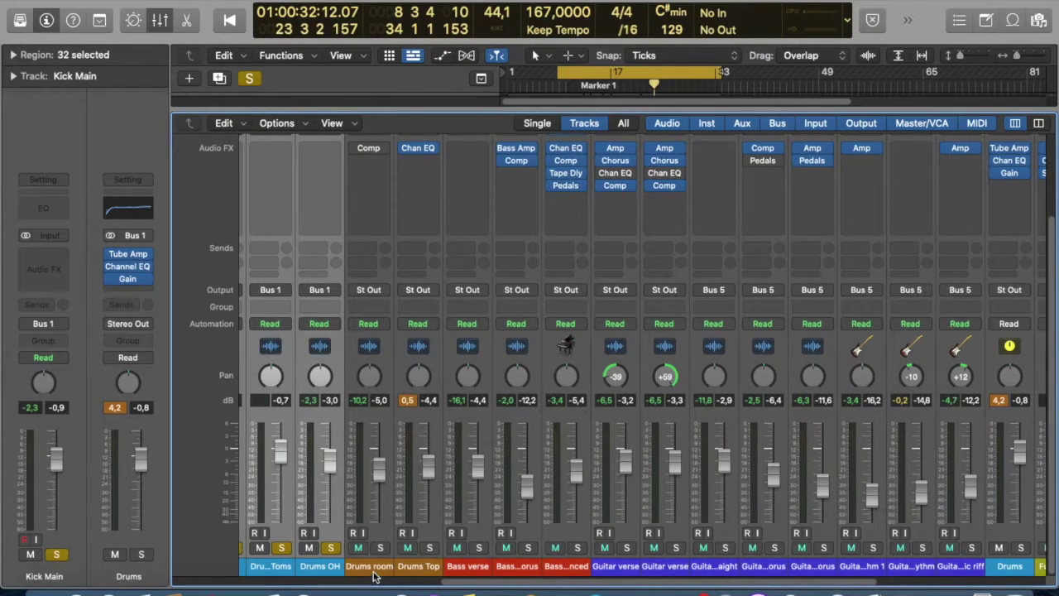
click(369, 566)
click(380, 547)
click(430, 548)
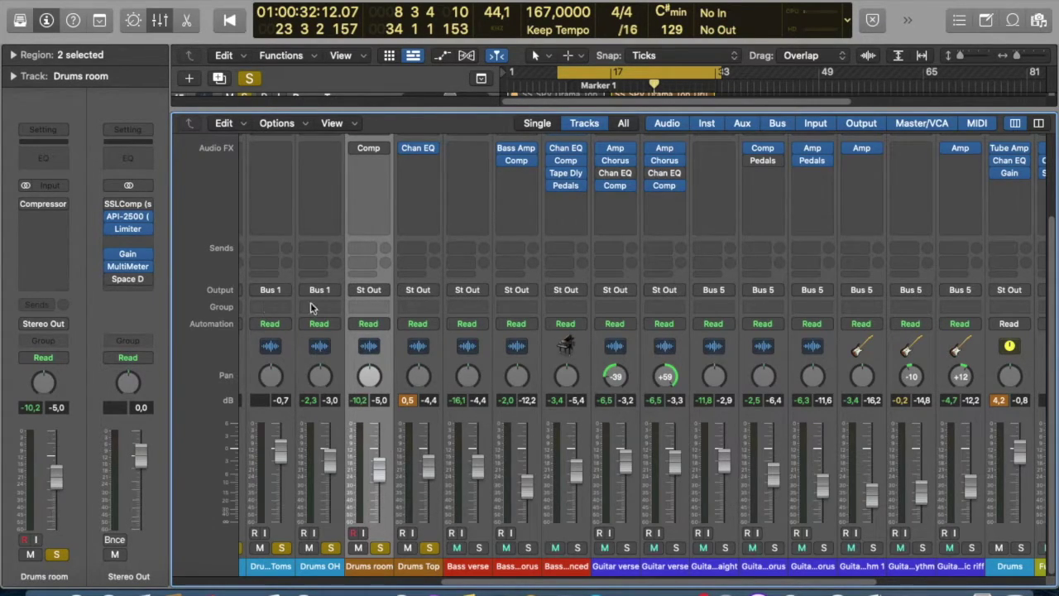
- Listen to the soloed drums together with the room and top tracks from bar 17, and stop playback
mouse_move(1008, 150)
click(611, 85)
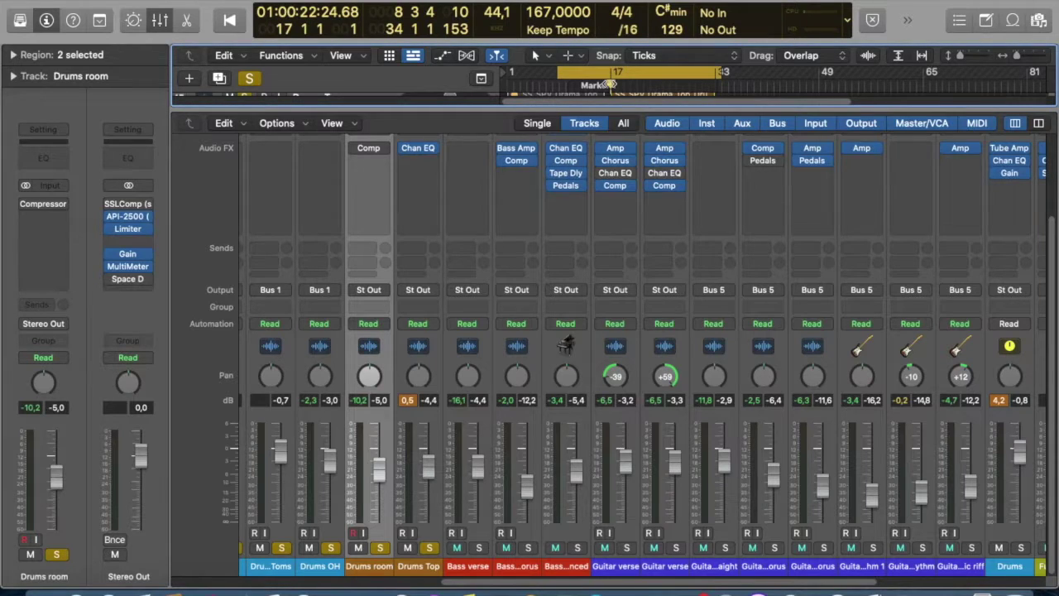
key(space)
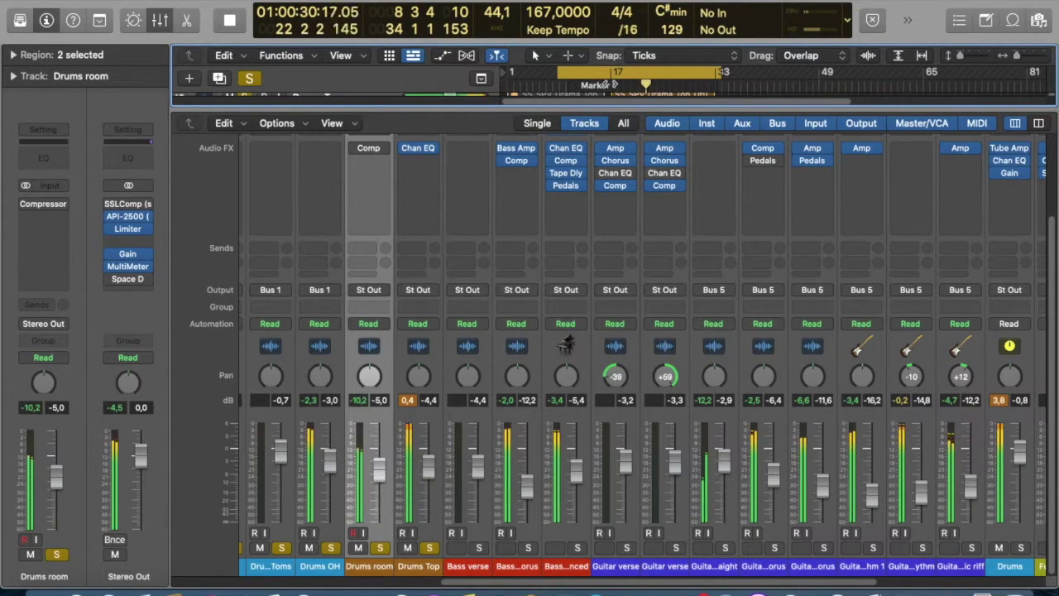
key(space)
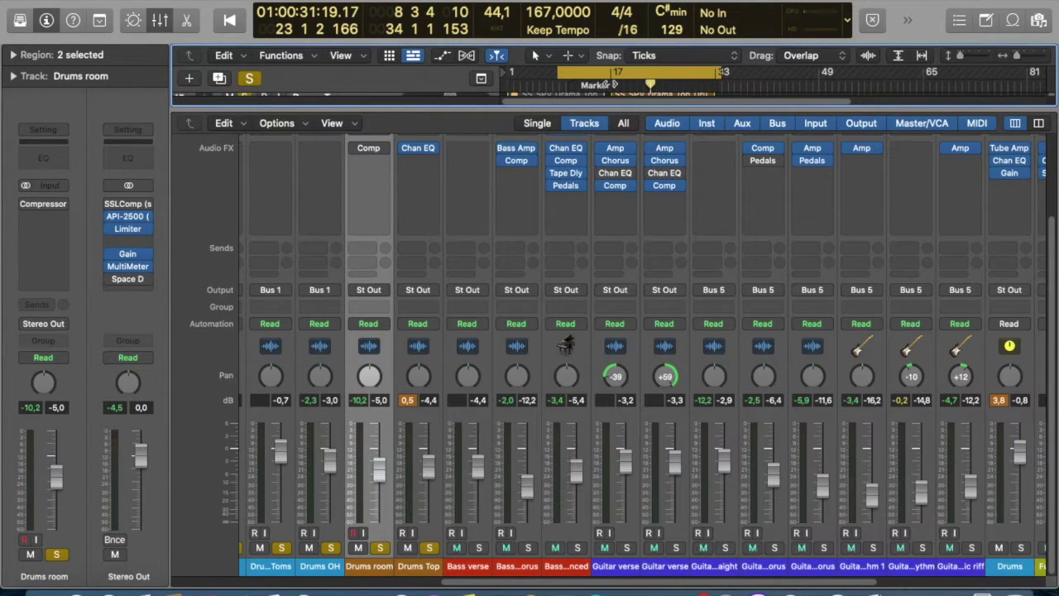
- Mute the Drums Top track and clear the drum solos
click(408, 547)
click(430, 548)
- Examine the guitar tracks routed to Bus 5, the separate Guitar verse routing, and the Guitars elec bus with its Compressor
drag(708, 568, 953, 565)
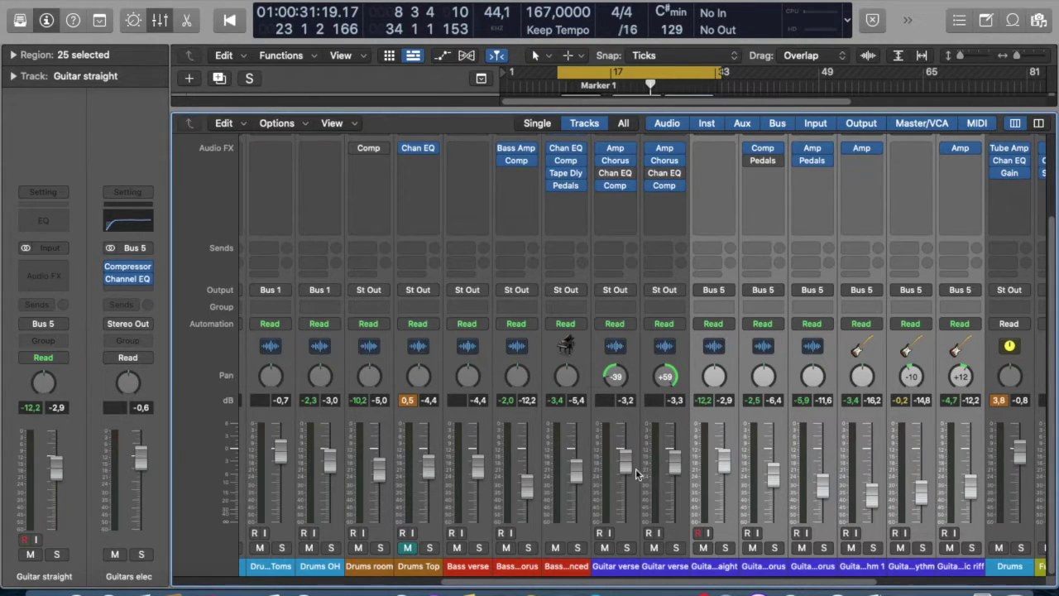
click(617, 568)
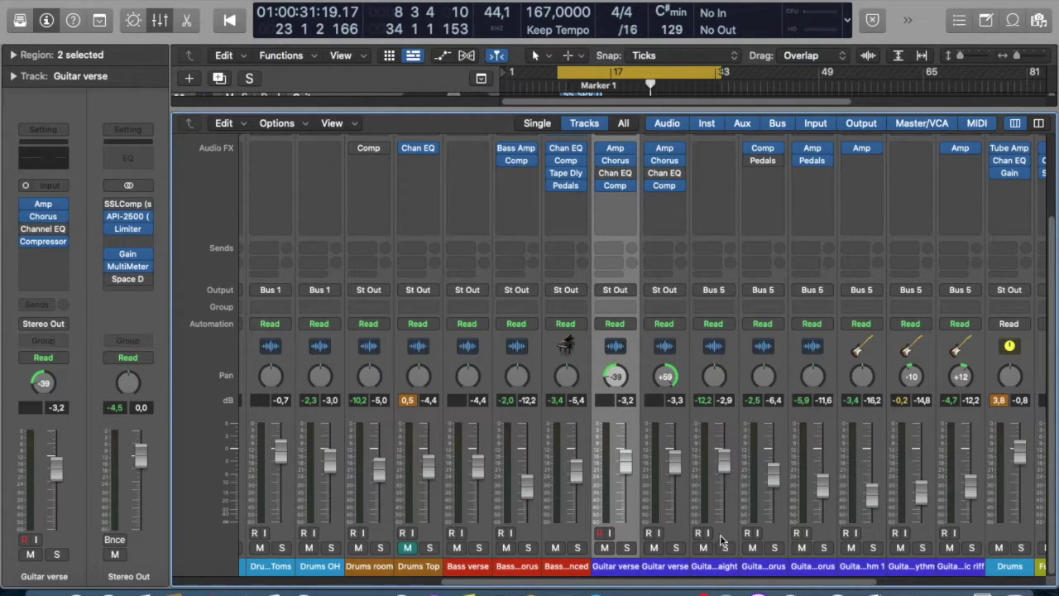
drag(710, 577, 891, 381)
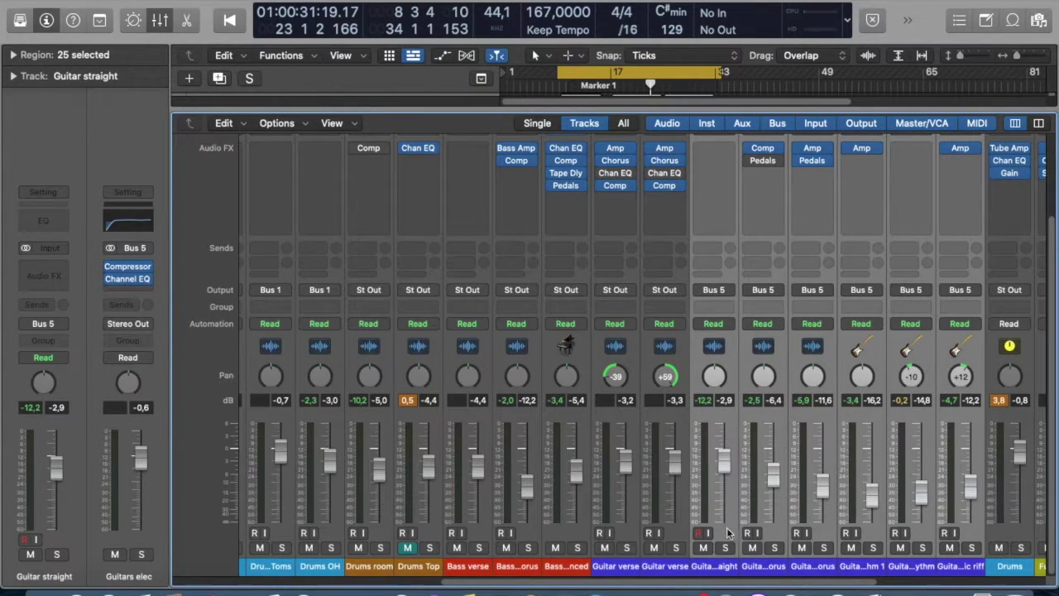
drag(754, 584, 949, 585)
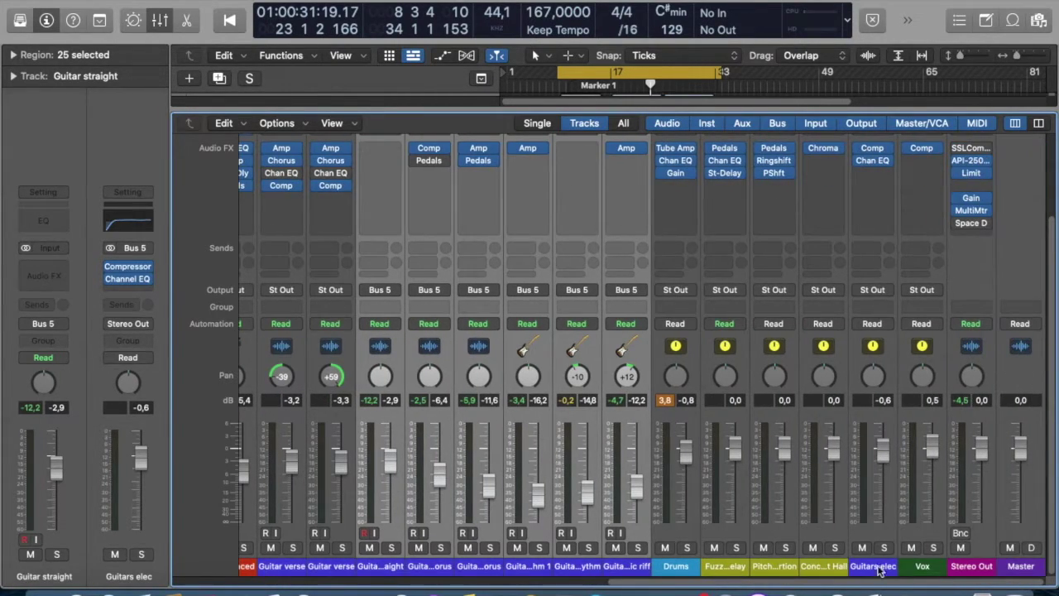
mouse_move(879, 149)
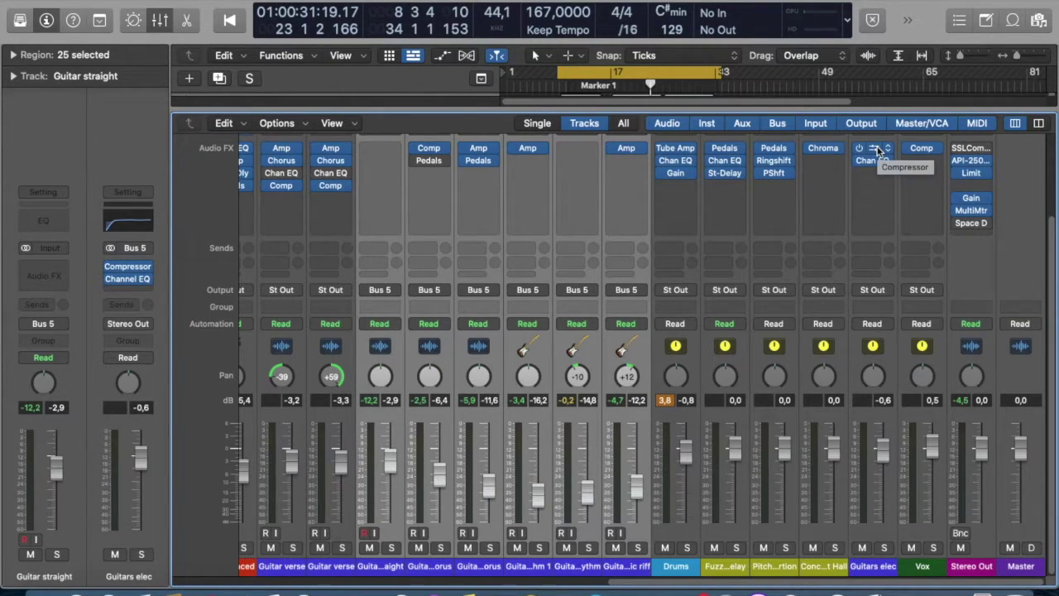
drag(617, 584, 576, 584)
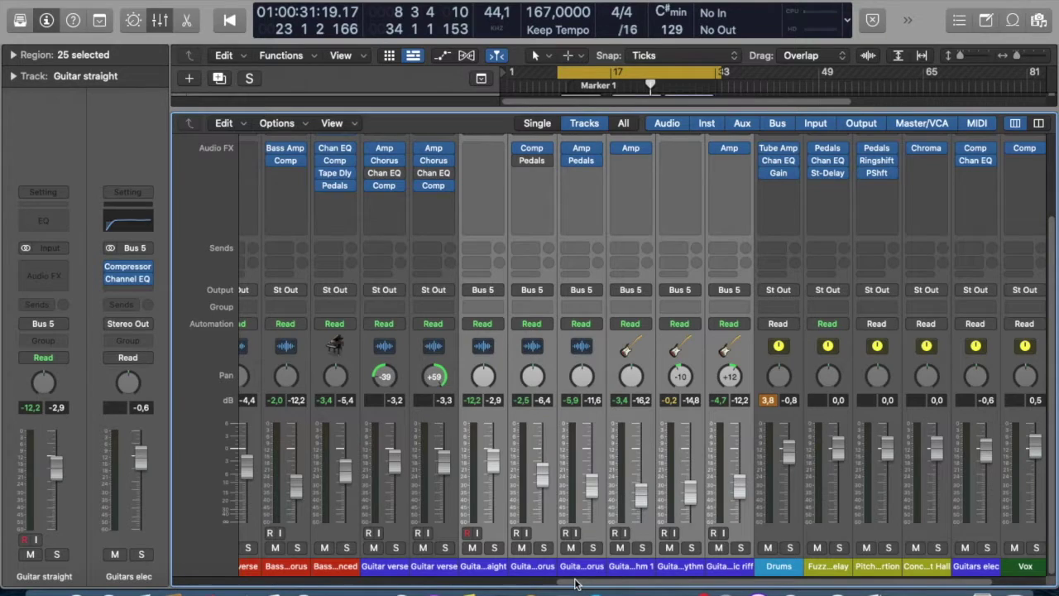
- Solo both Guitar verse tracks
drag(573, 585, 568, 585)
click(462, 569)
click(409, 548)
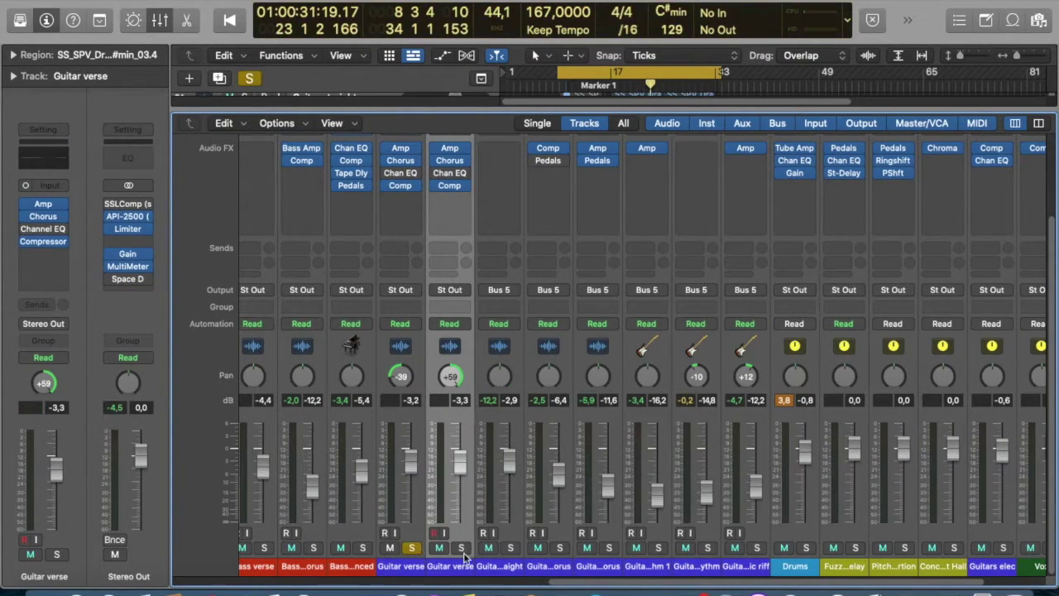
click(461, 549)
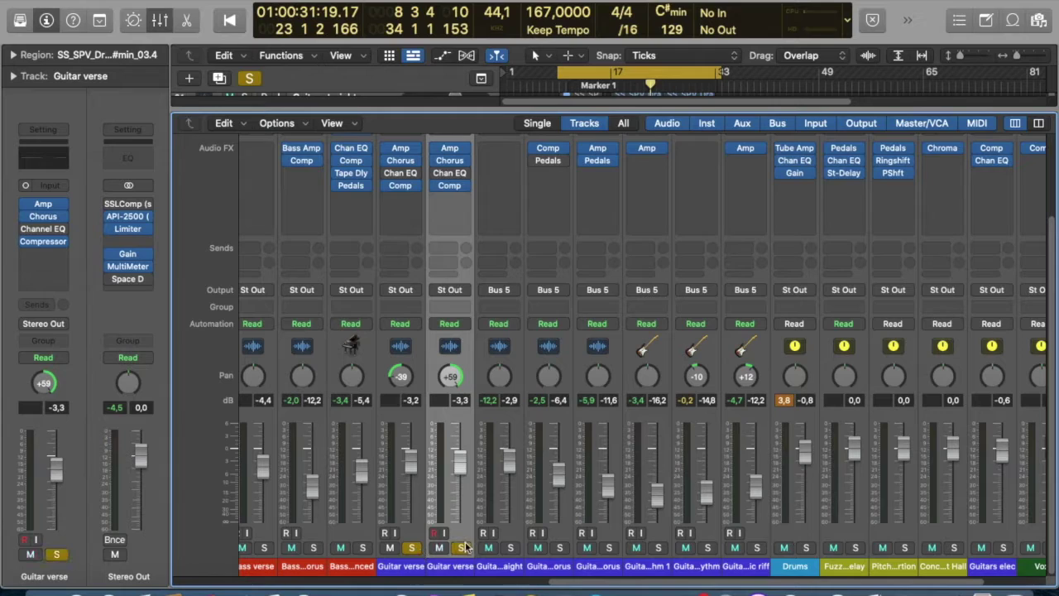
- Open the Amp Designer and Chorus plug-ins on the Guitar verse tracks to inspect their settings
click(402, 150)
drag(79, 188, 379, 210)
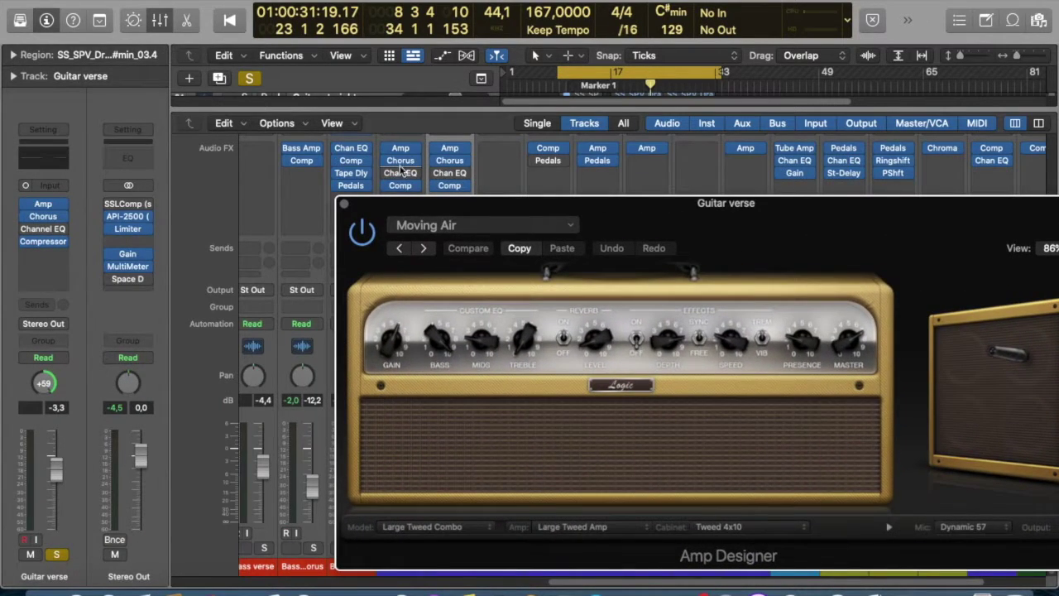
click(441, 163)
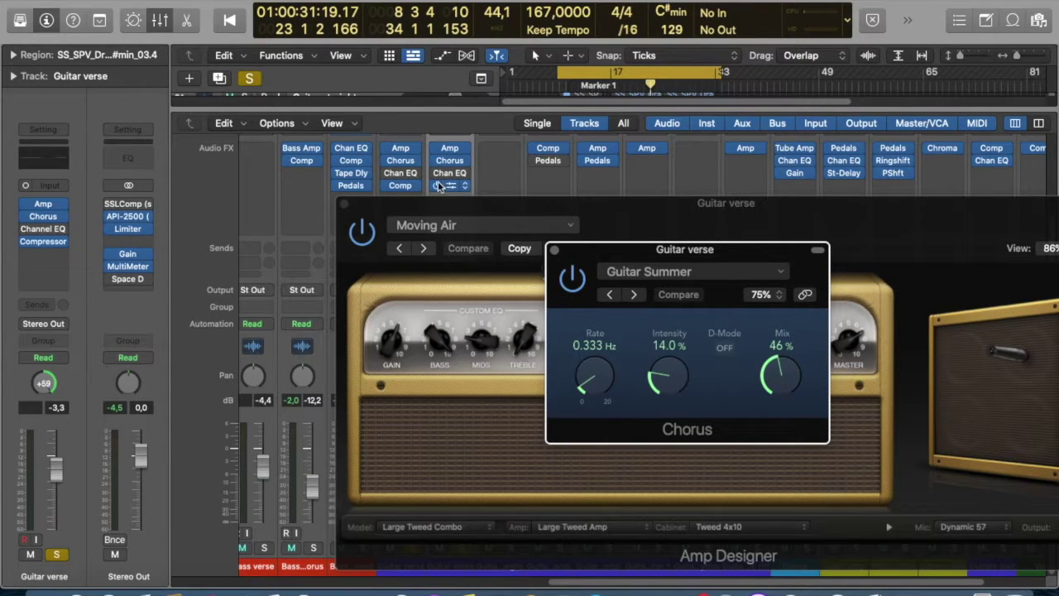
- Open the Compressor on the Guitar verse track to inspect its settings and close it again
click(403, 187)
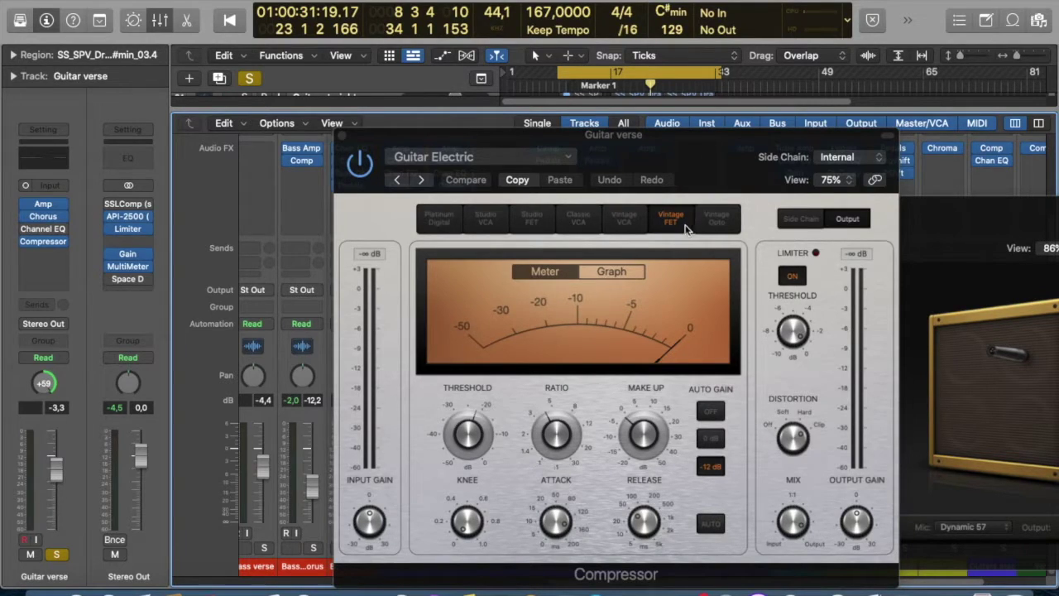
click(342, 138)
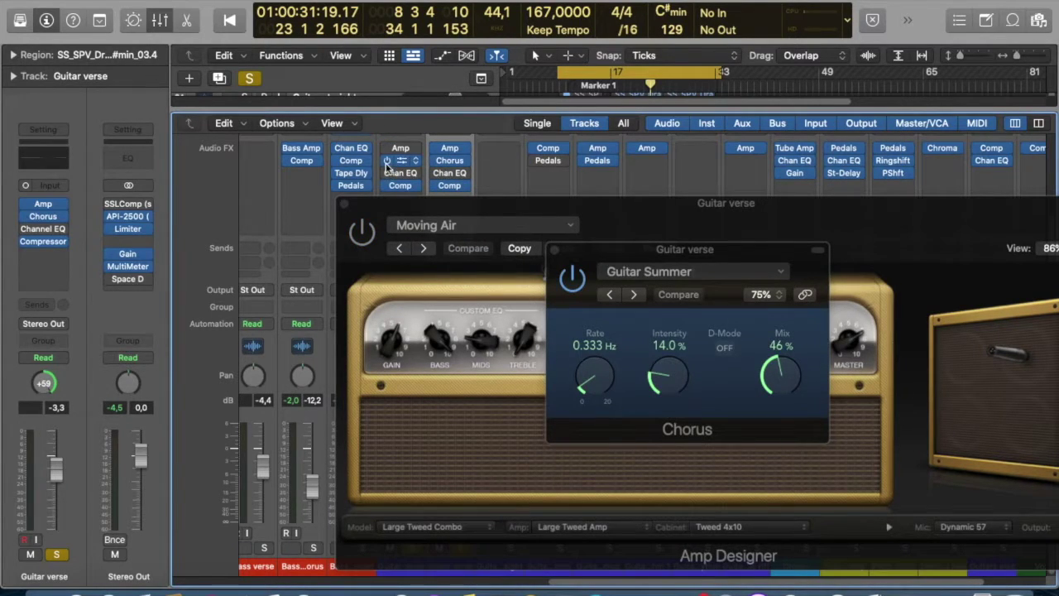
- Bypass the Amp, Chorus and Compressor plug-ins on both Guitar verse tracks and close the open plug-in windows
click(436, 148)
click(436, 160)
click(436, 173)
click(436, 186)
click(346, 205)
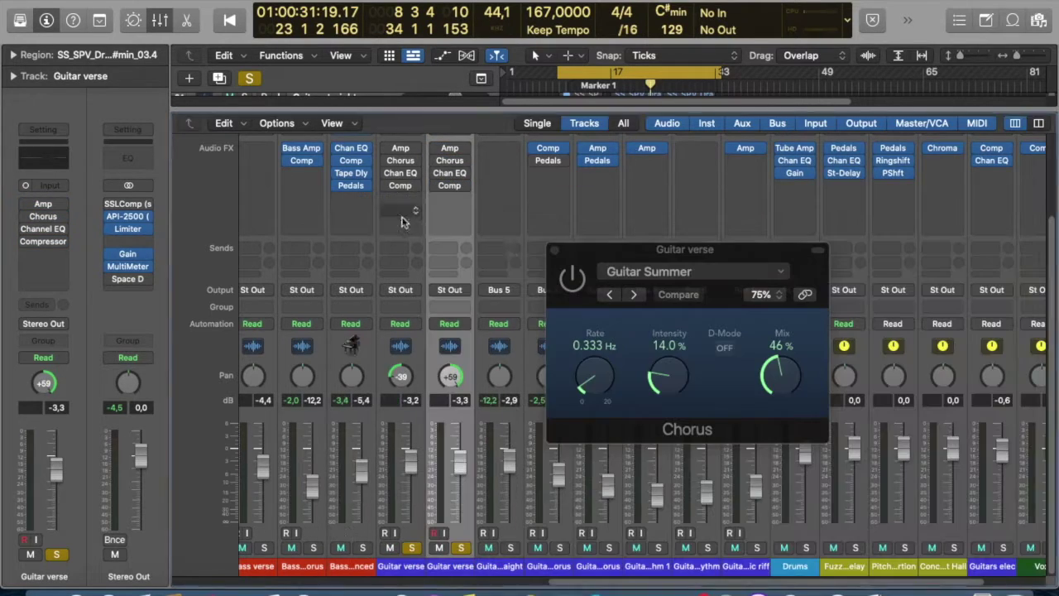
click(555, 249)
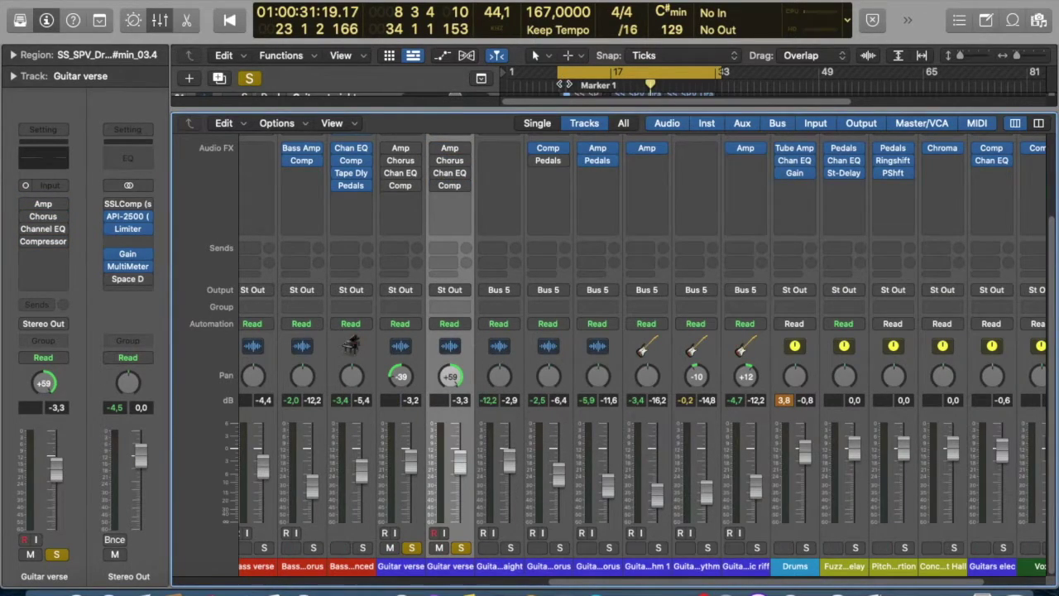
- Play the guitar verse while re-enabling Amp, Chorus and Compressor one after another on both Guitar verse tracks, and stop playback
key(space)
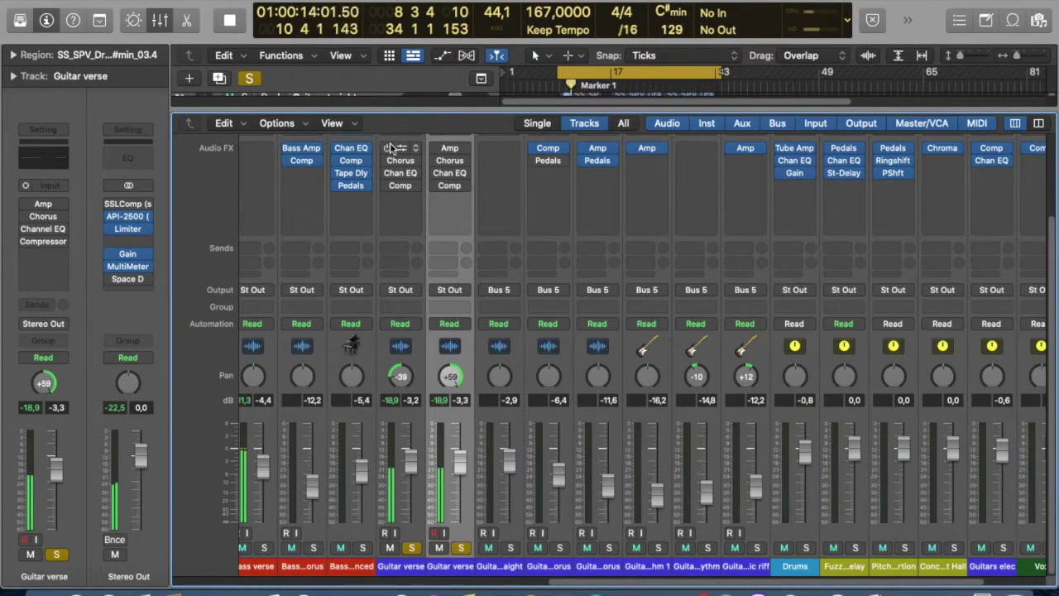
click(436, 148)
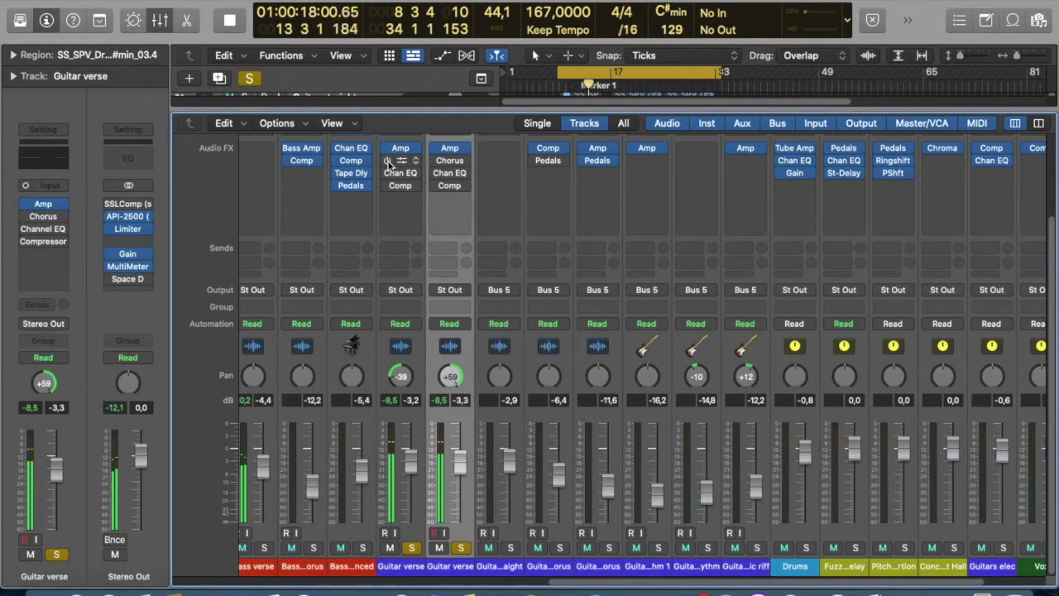
click(387, 161)
click(436, 160)
click(388, 186)
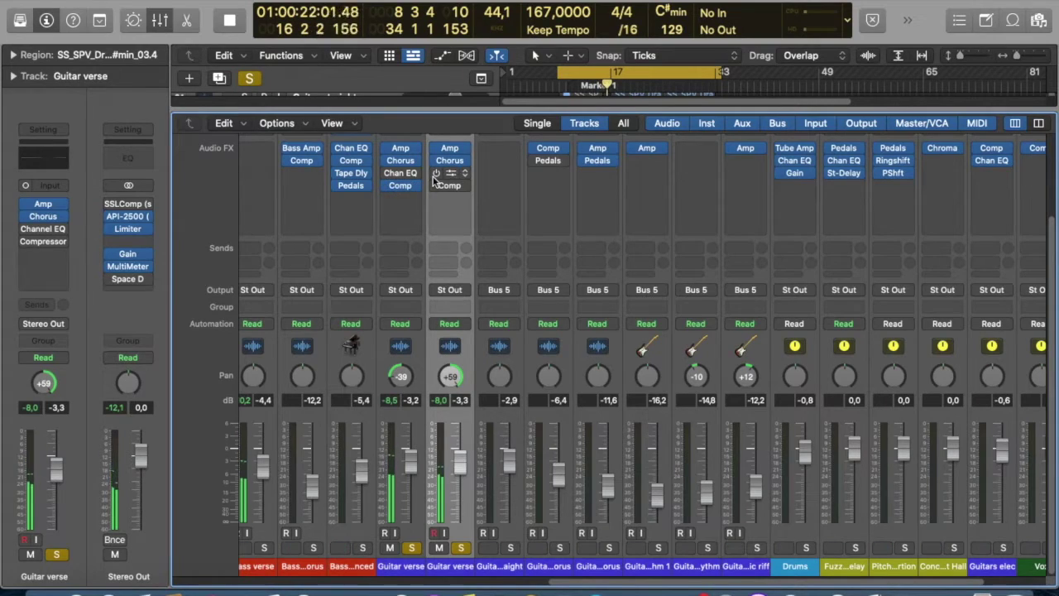
click(436, 186)
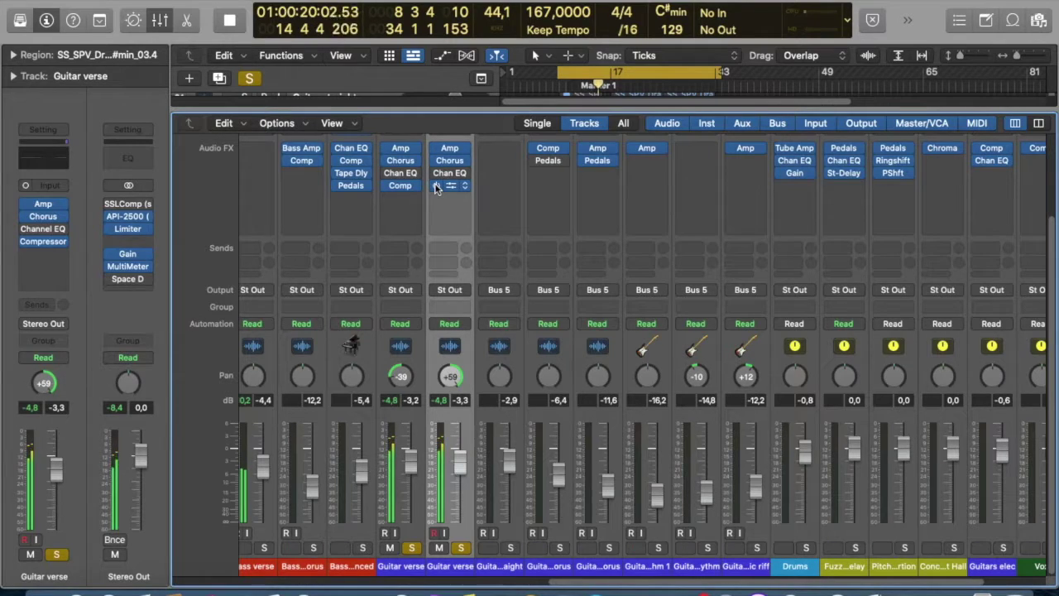
key(space)
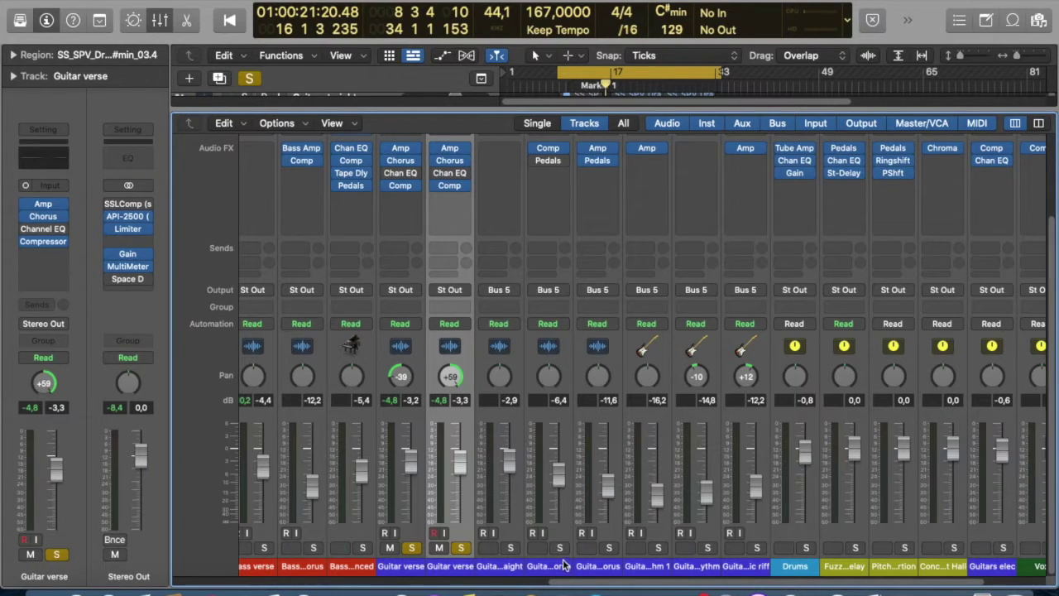
- Solo all six guitar tracks routed to Bus 5, and unsolo and mute both Guitar verse tracks
drag(507, 571, 749, 567)
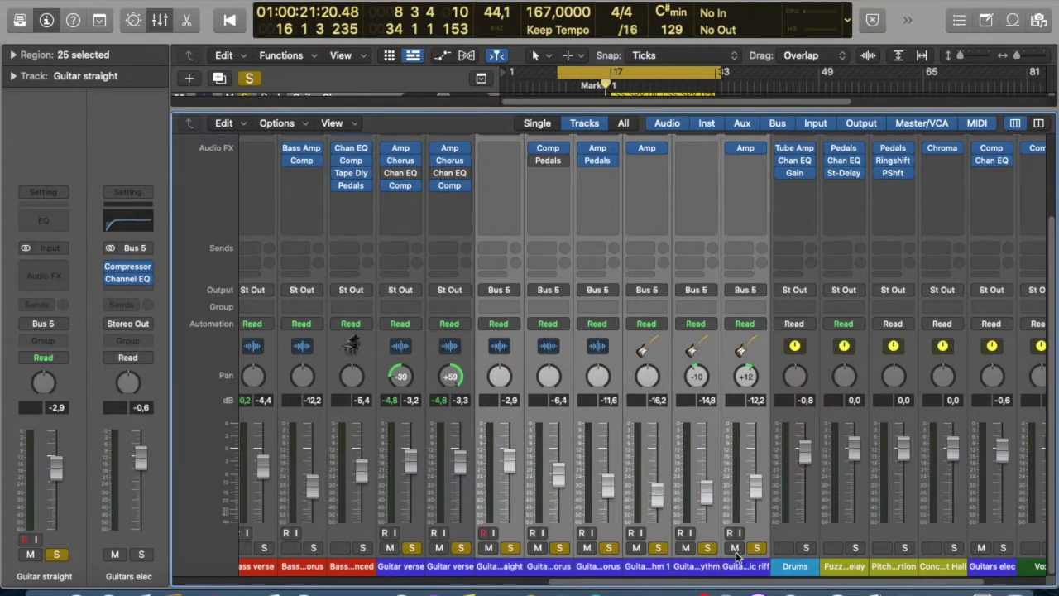
drag(451, 568, 402, 568)
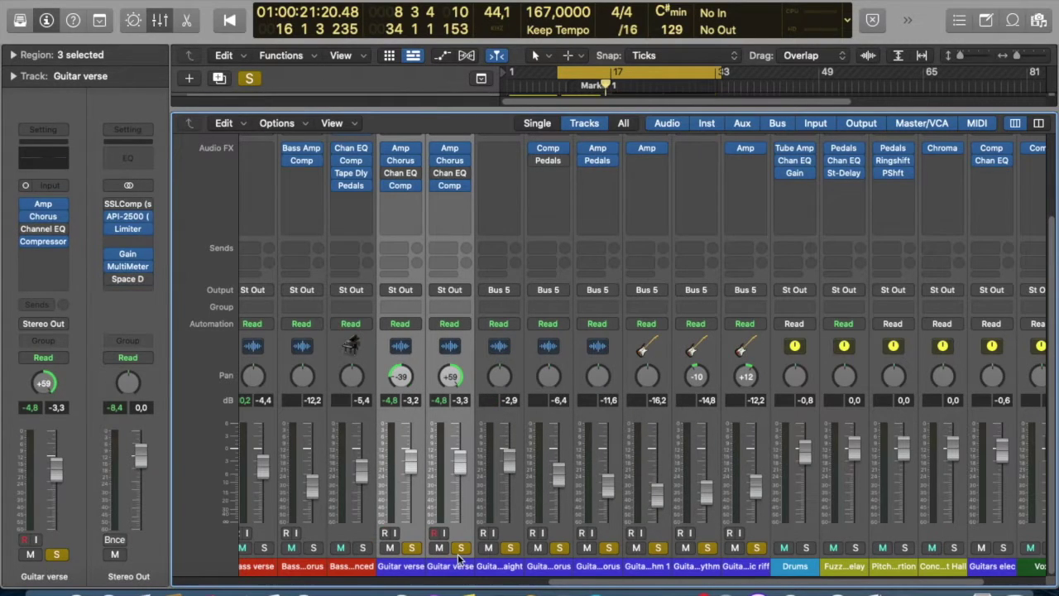
- Inspect the Amp Designer and Pedalboard settings on the second Guitar Chorus track
click(602, 150)
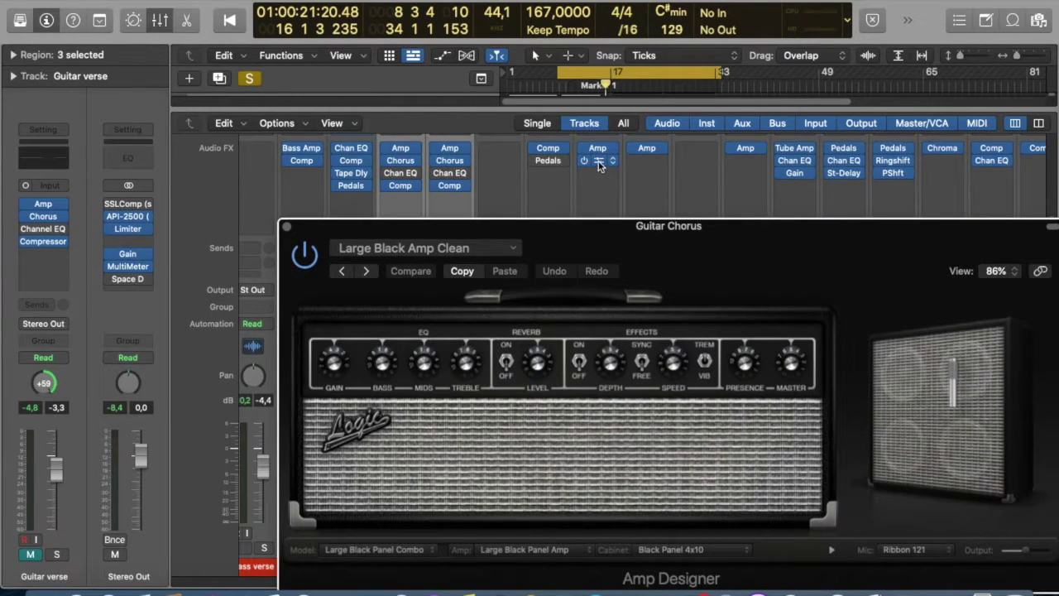
click(600, 165)
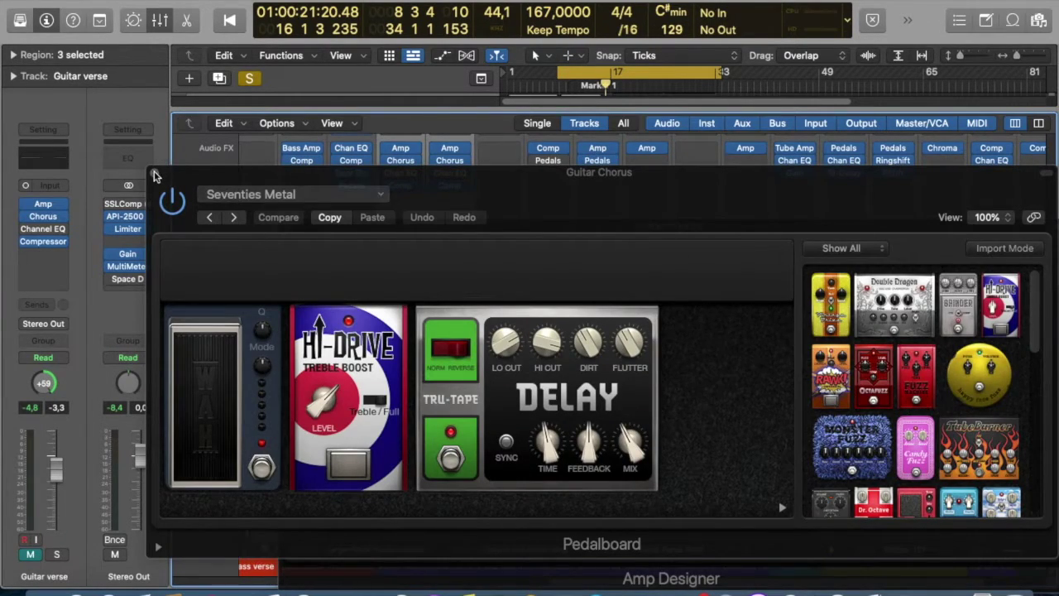
click(155, 175)
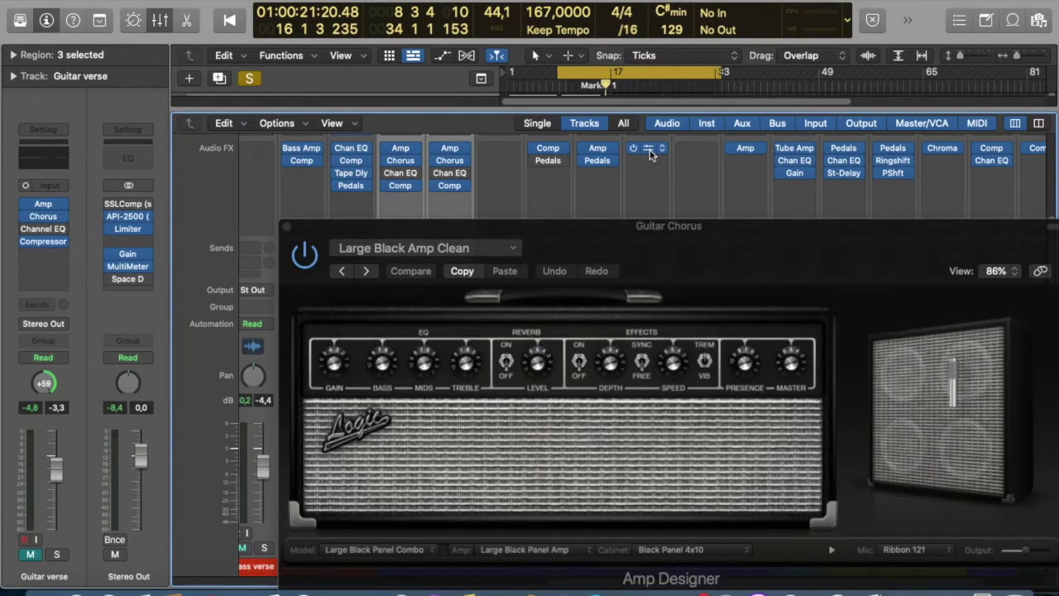
- Inspect the Amp Designer on Guitar rhythm 1 and Guitar melodic riff plus the Drums bus Tube Amp, closing all plug-in windows
click(649, 149)
mouse_move(738, 150)
click(759, 152)
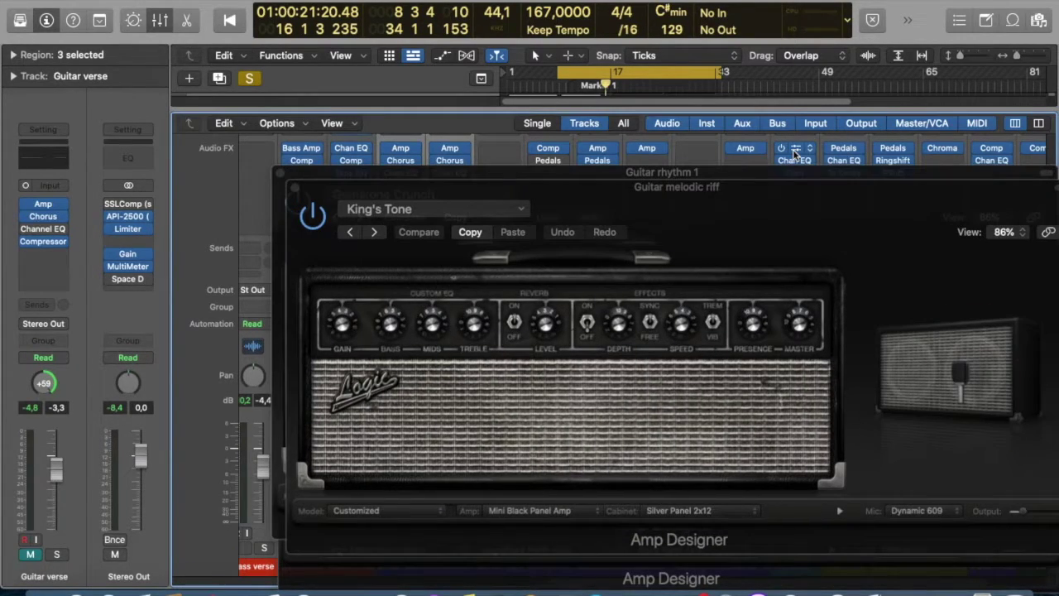
click(795, 153)
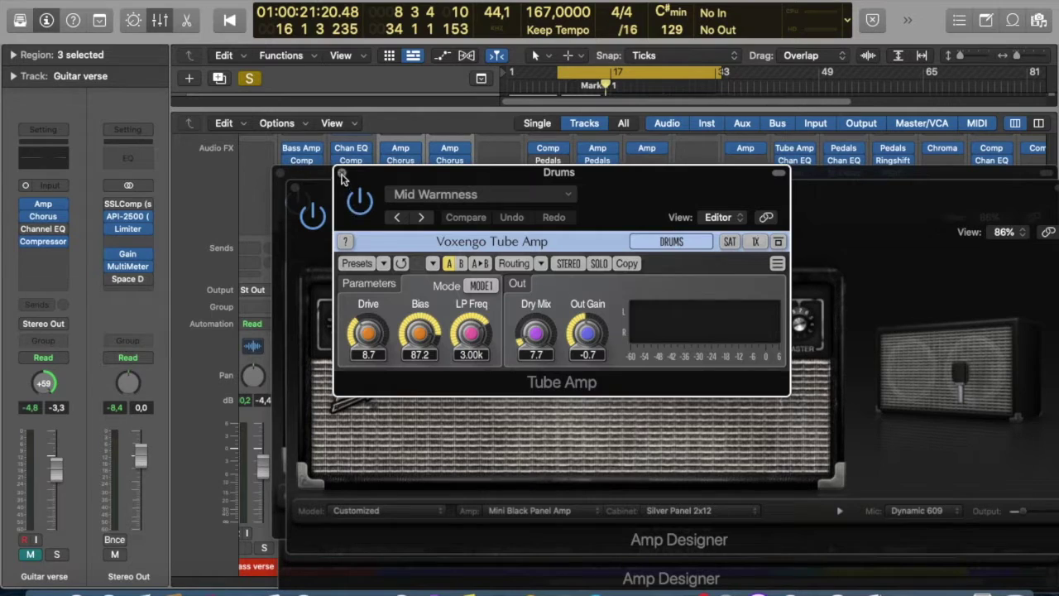
click(342, 171)
click(296, 189)
click(281, 174)
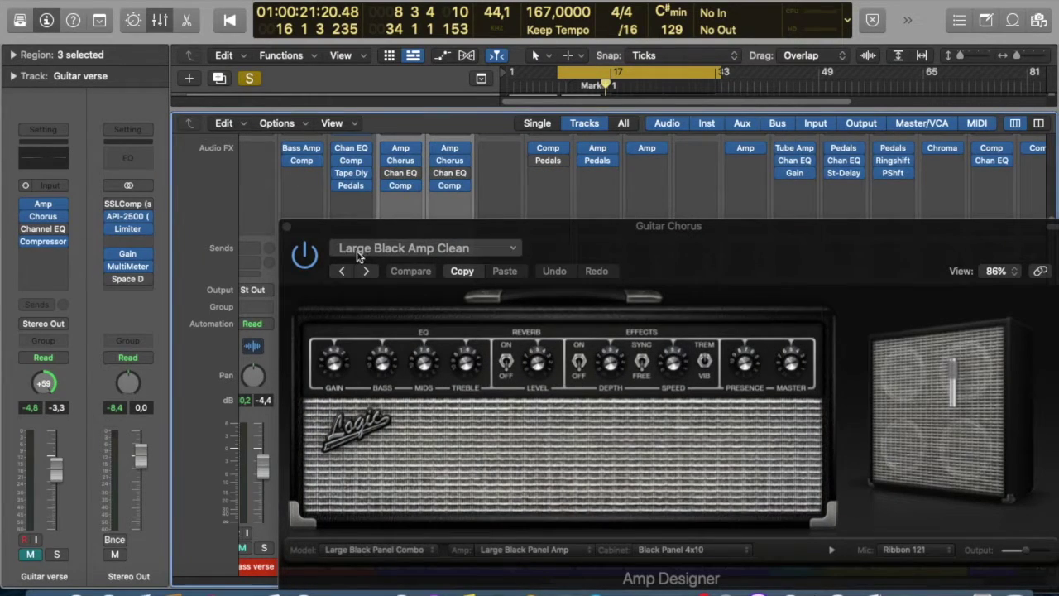
click(288, 227)
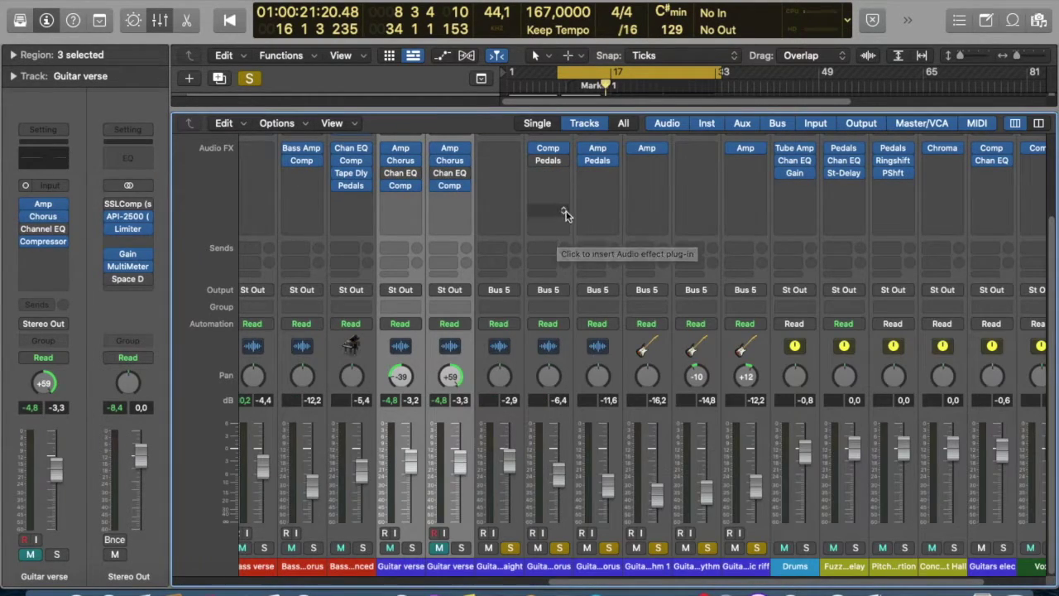
- Play the chorus section and mute the second Guitar Chorus, both guitar rhythm tracks and the Guitar melodic riff
key(space)
click(597, 83)
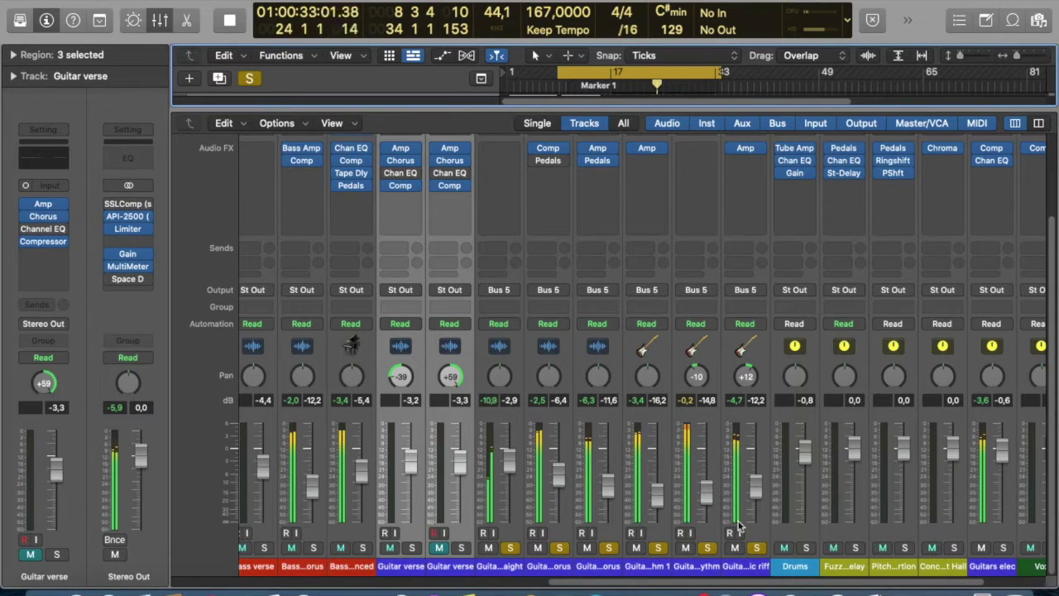
click(746, 566)
drag(709, 550, 575, 556)
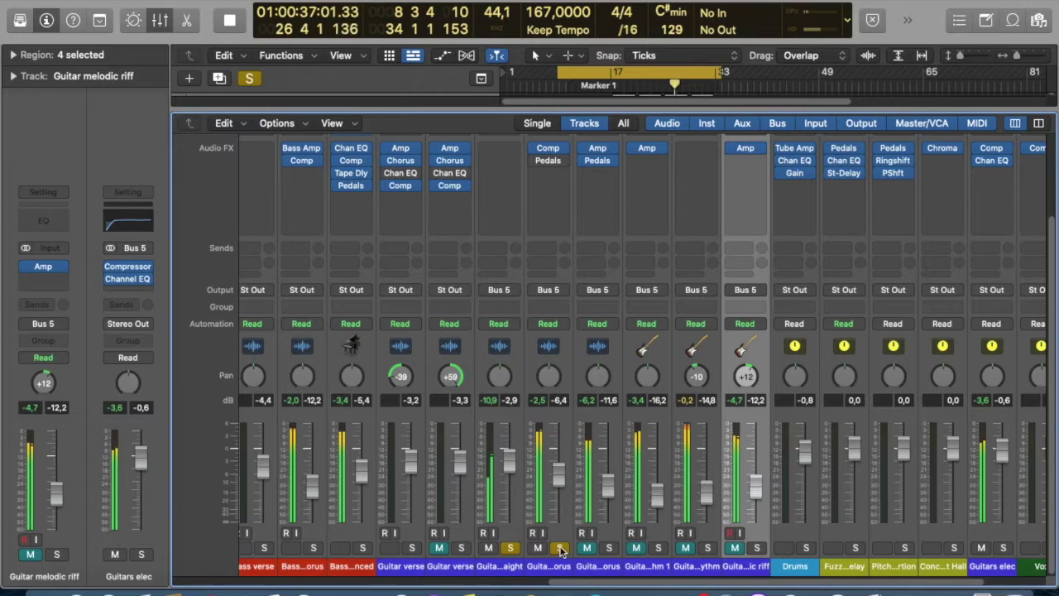
- Solo the second Guitar Chorus, the two rhythm guitars and the melodic riff one by one during playback, and stop
click(609, 549)
click(658, 549)
click(708, 549)
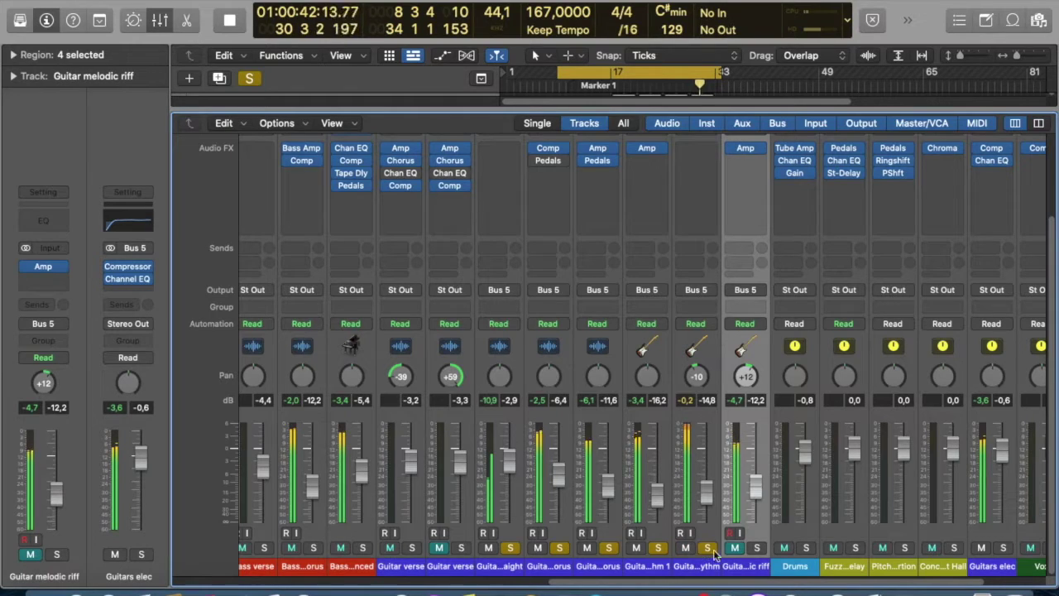
click(756, 549)
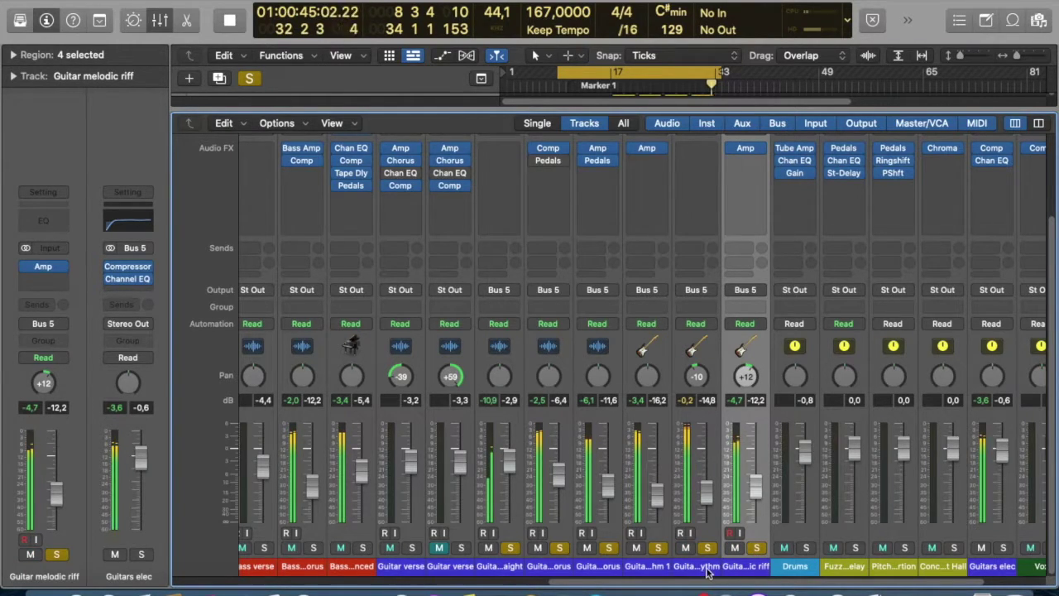
key(space)
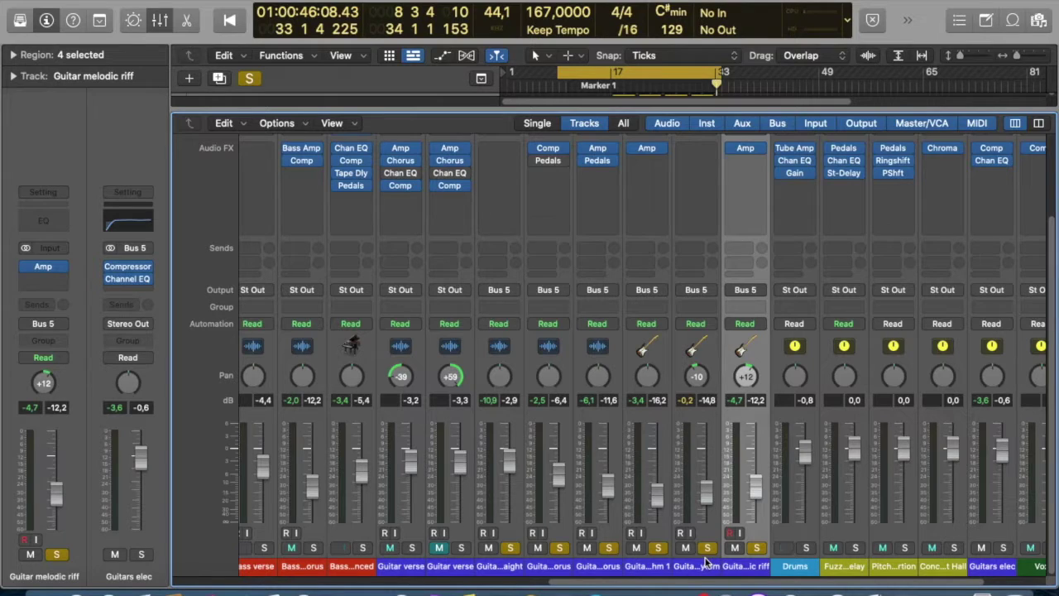
- Select all six Bus 5 guitar tracks, clear their solos and mute them
drag(492, 566, 745, 566)
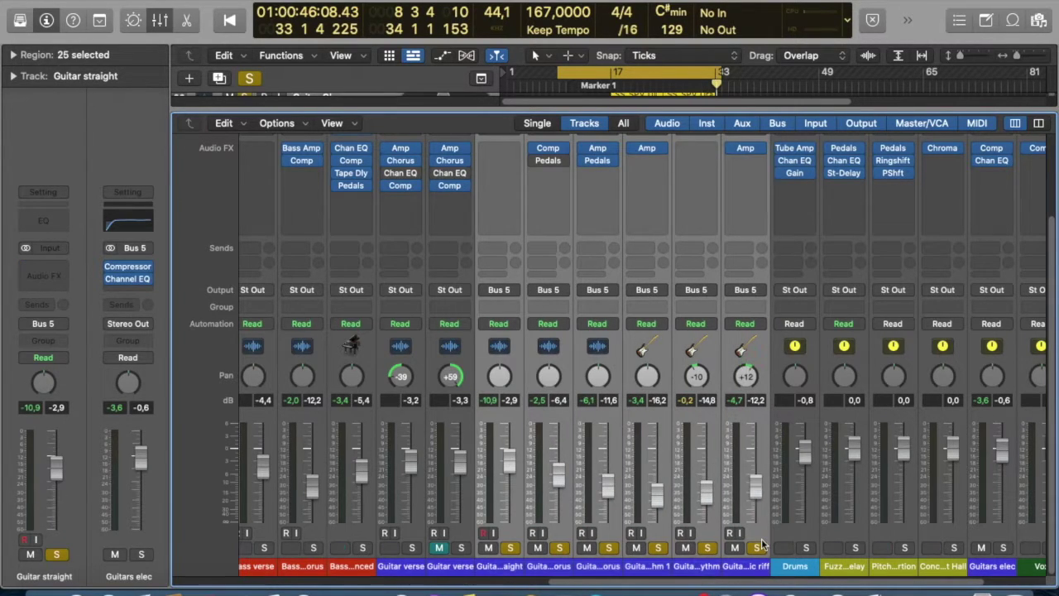
click(762, 544)
drag(668, 570, 513, 570)
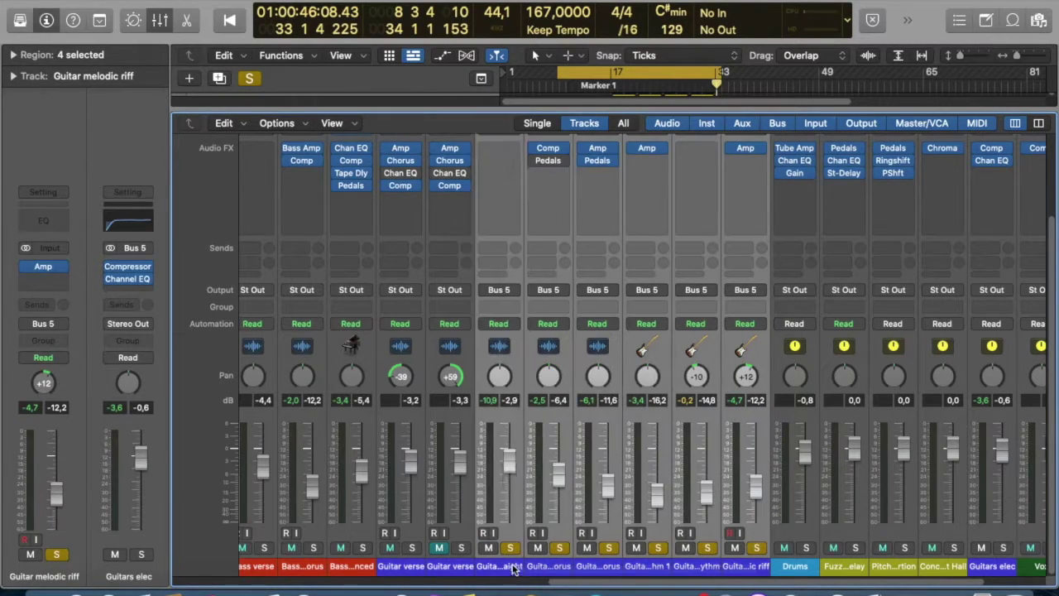
click(510, 549)
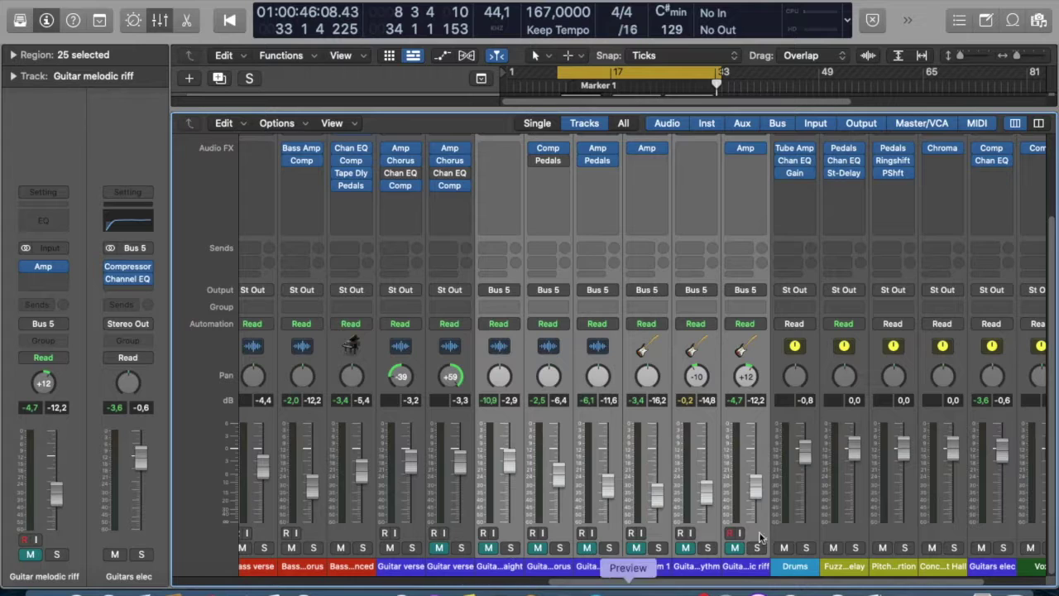
- Solo the Bass Chorus track and start playback from bar 17
scroll(677, 584, left, 5)
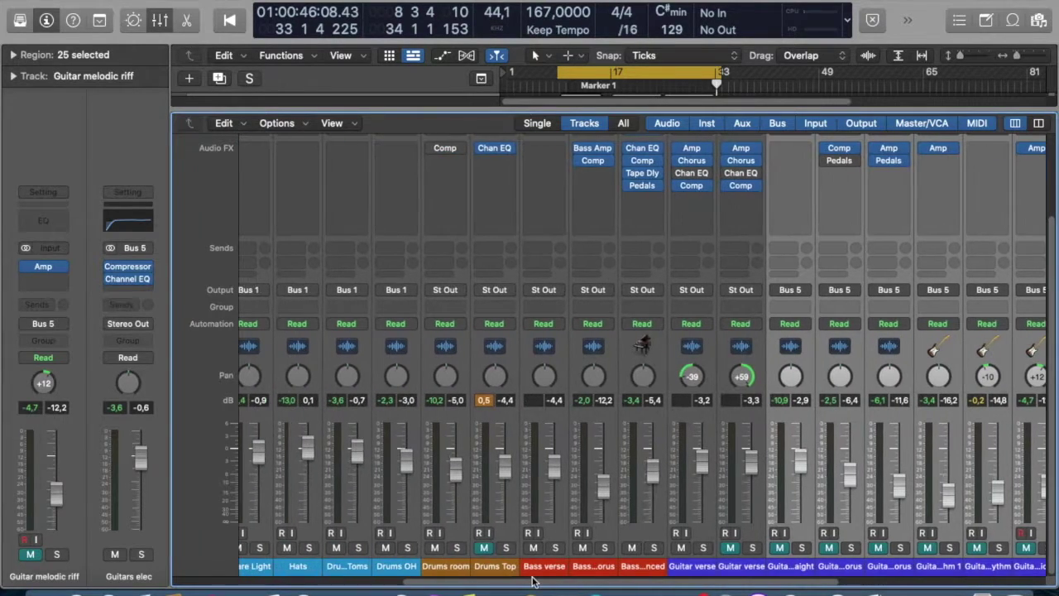
click(515, 578)
click(571, 569)
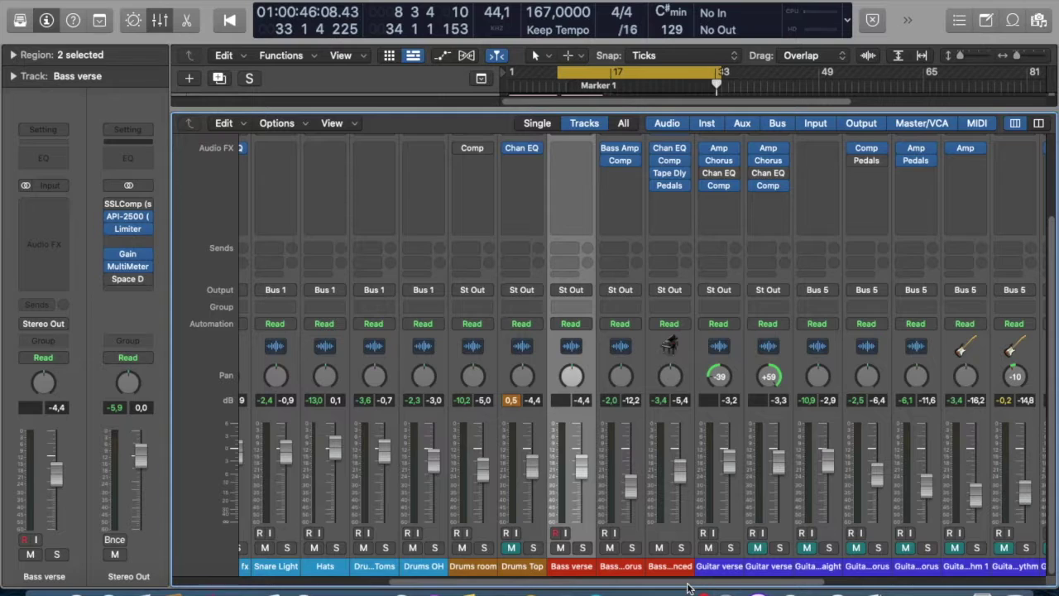
click(621, 566)
key(s)
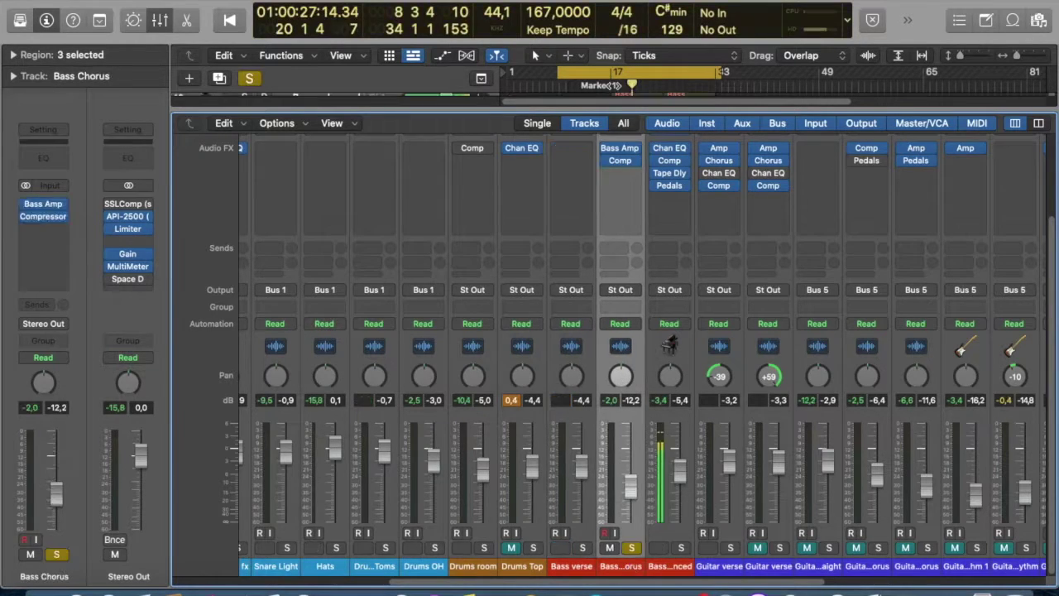
key(space)
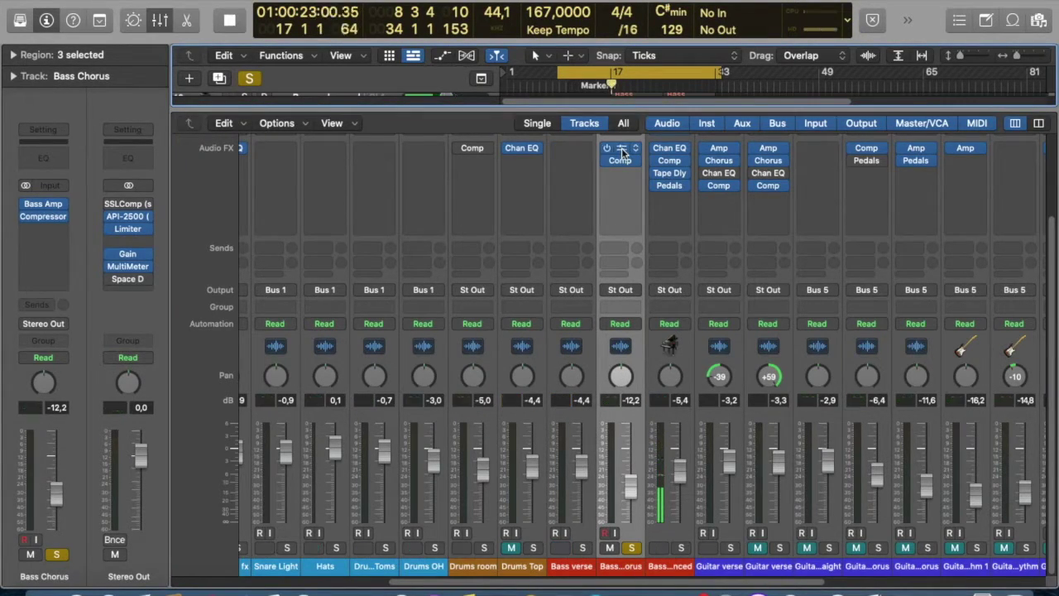
- Inspect the Bass Amp Designer and Compressor settings on the Bass Chorus track, closing each plug-in window
click(620, 159)
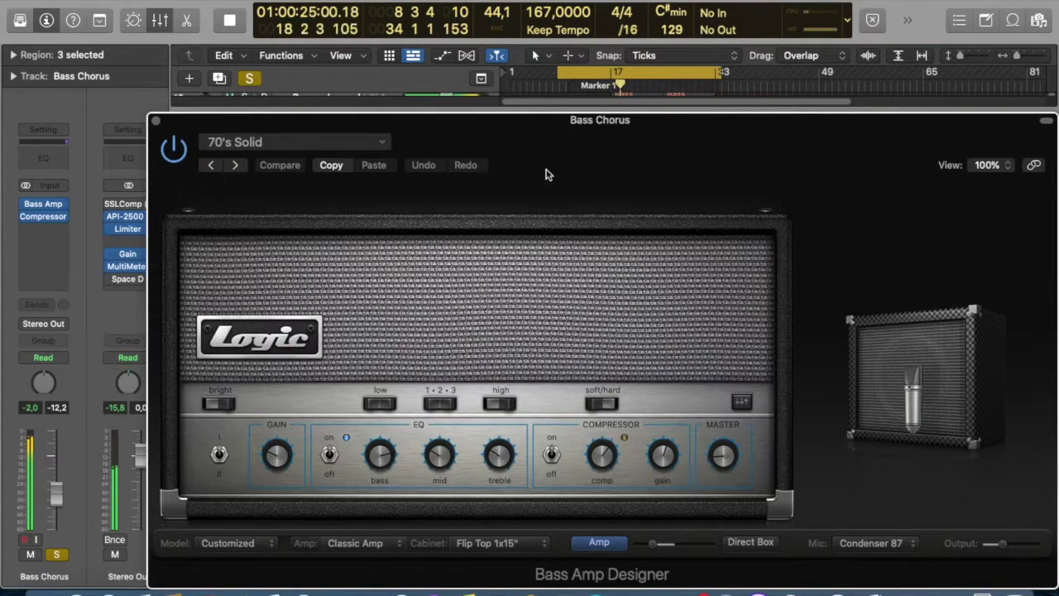
click(154, 122)
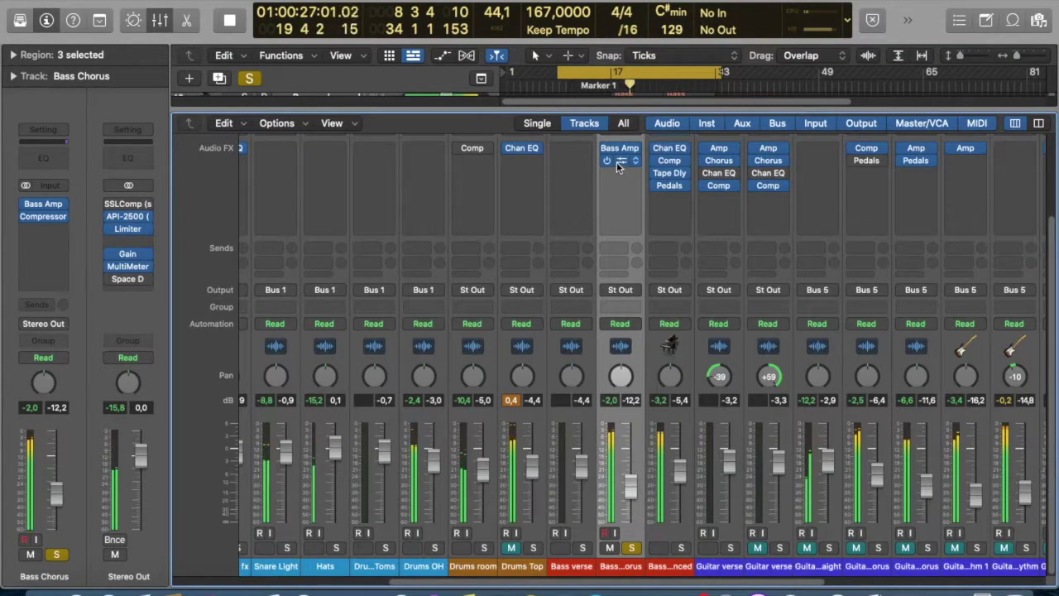
click(622, 167)
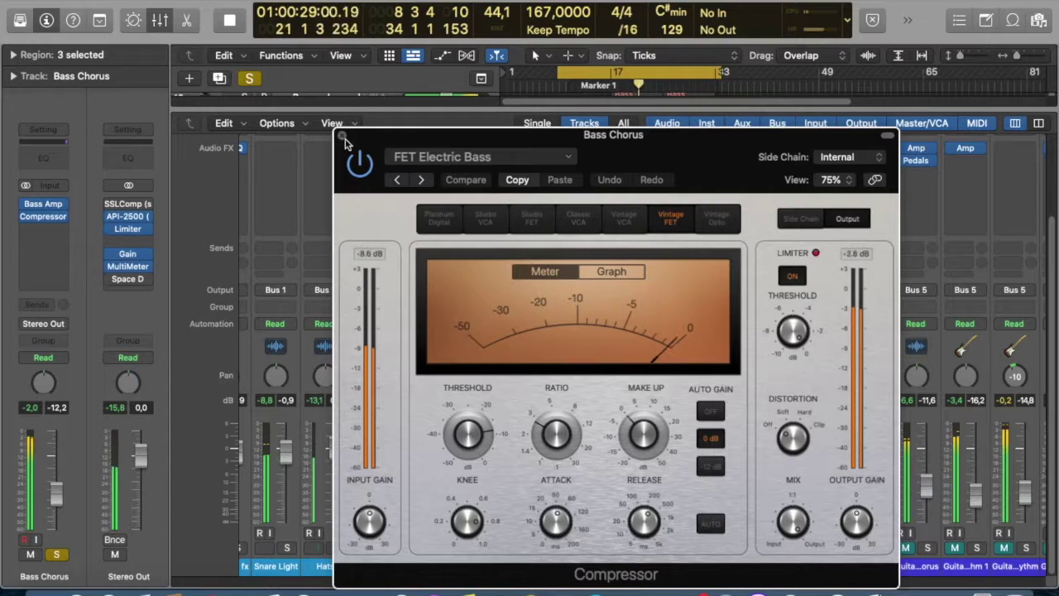
click(342, 135)
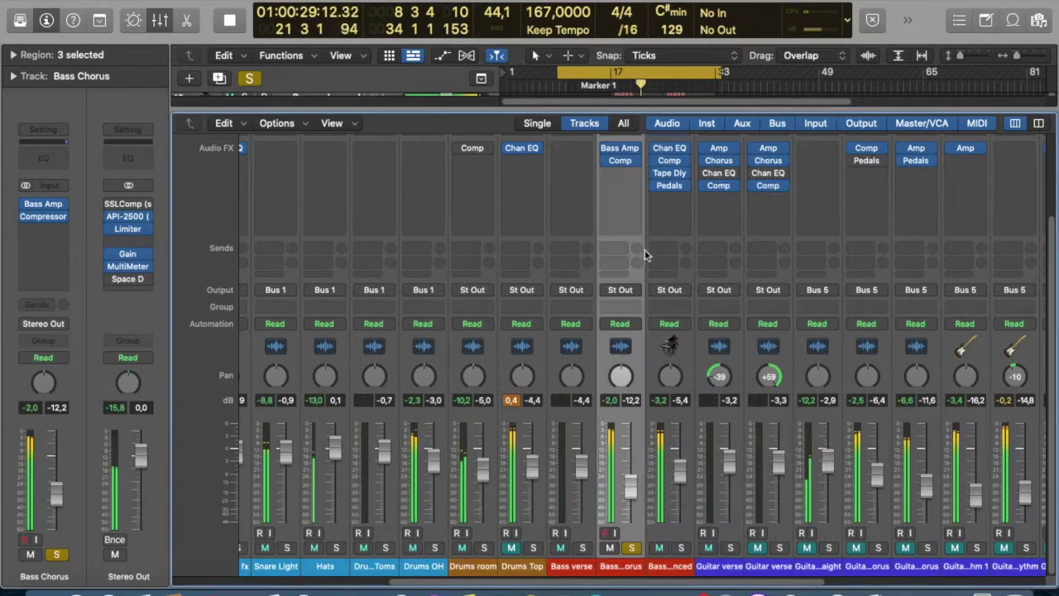
- Add the third bass track, next to Bass Chorus, to the solo
click(681, 548)
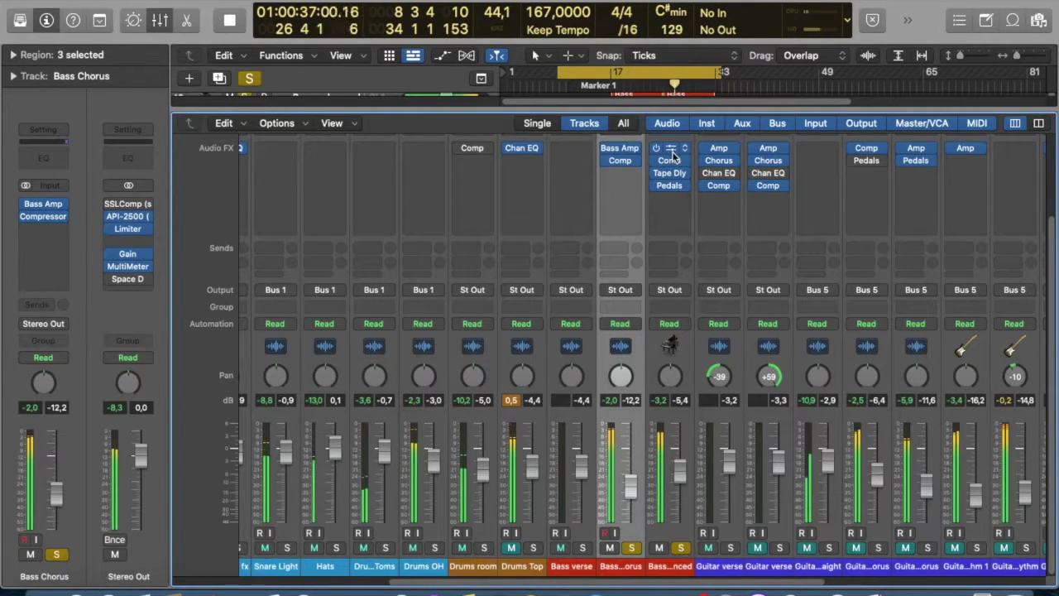
- Inspect the Pedalboard settings on the Bass enhanced track, close the plug-in window and stop playback
click(672, 188)
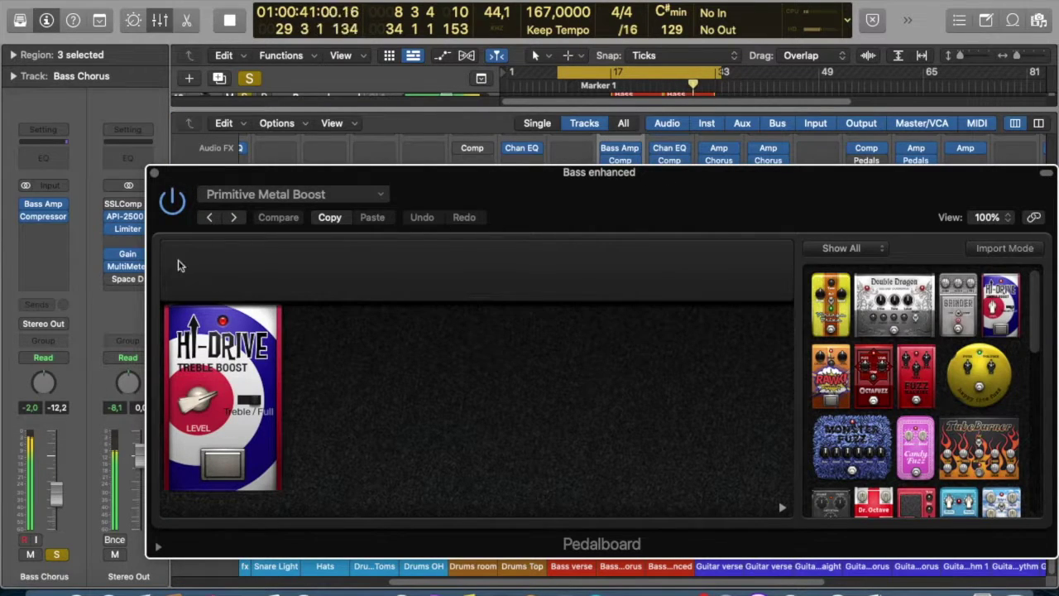
click(154, 173)
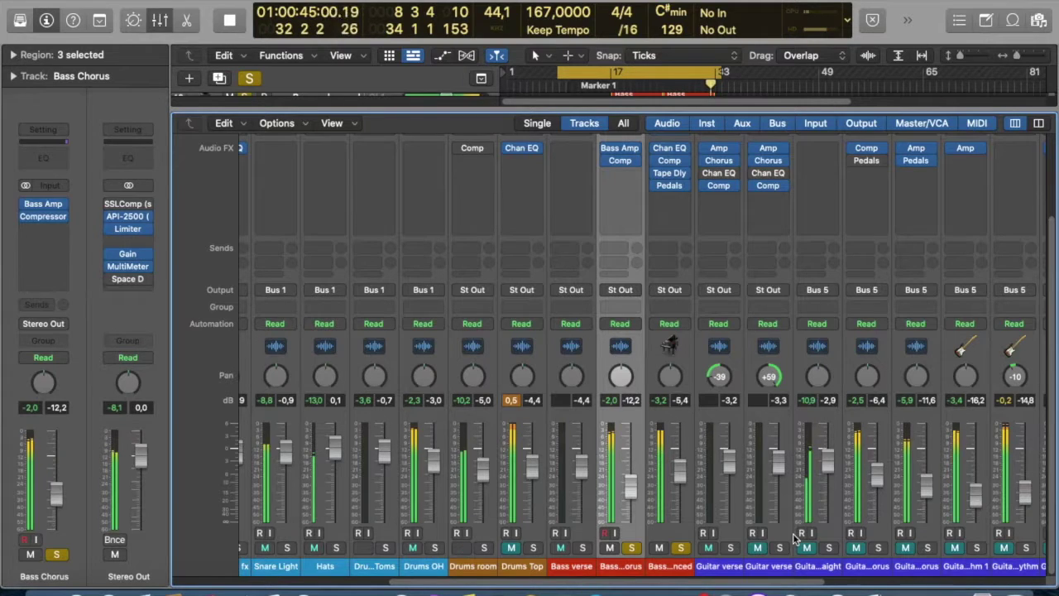
key(space)
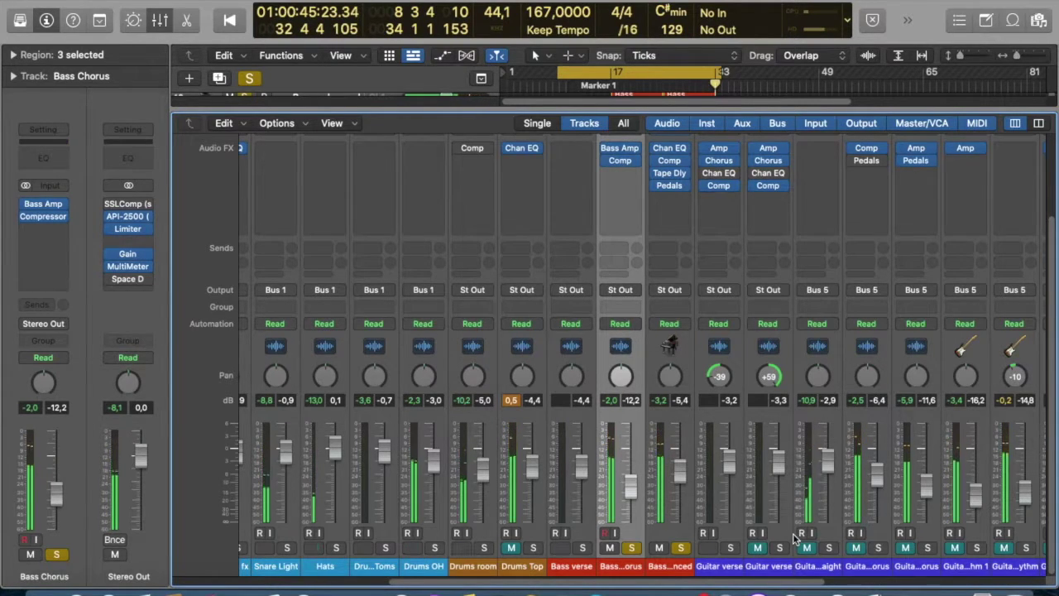
- Clear all solos and select the six vocal tracks from Lead Vox to Vox Harmony 3
drag(418, 582, 170, 582)
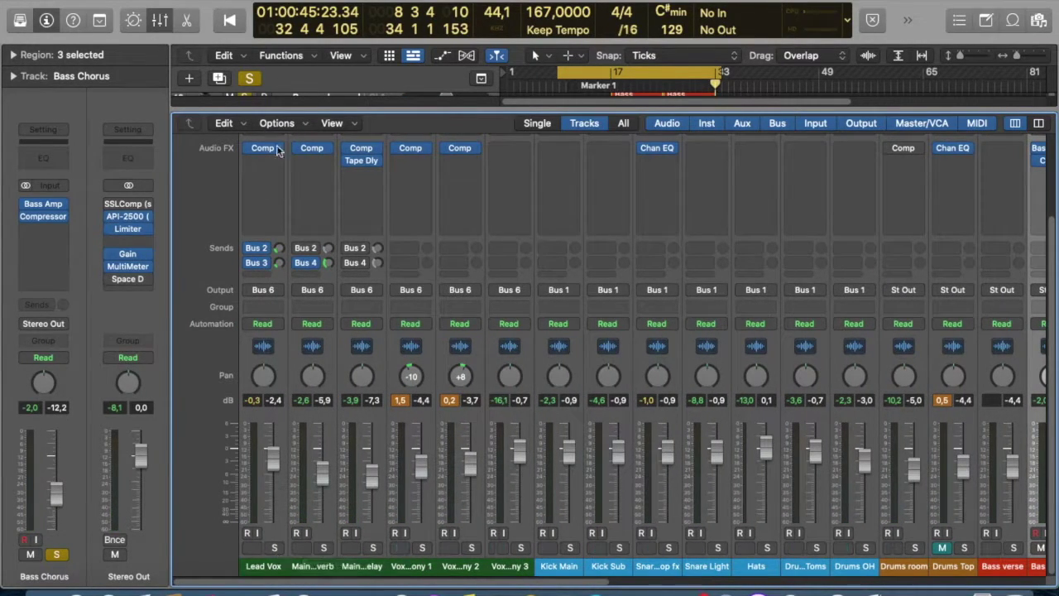
click(251, 78)
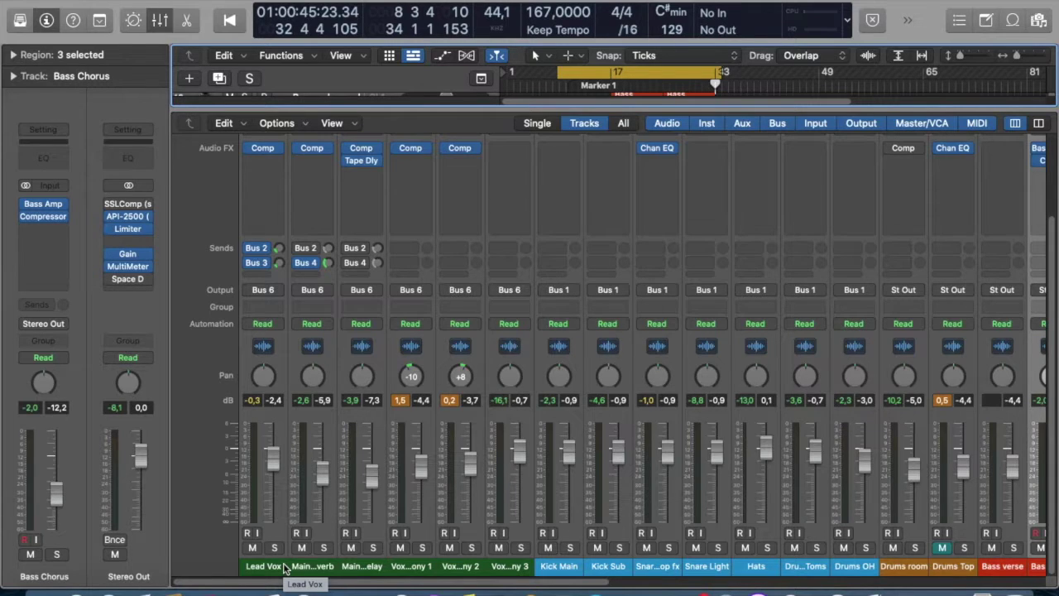
drag(273, 566, 507, 566)
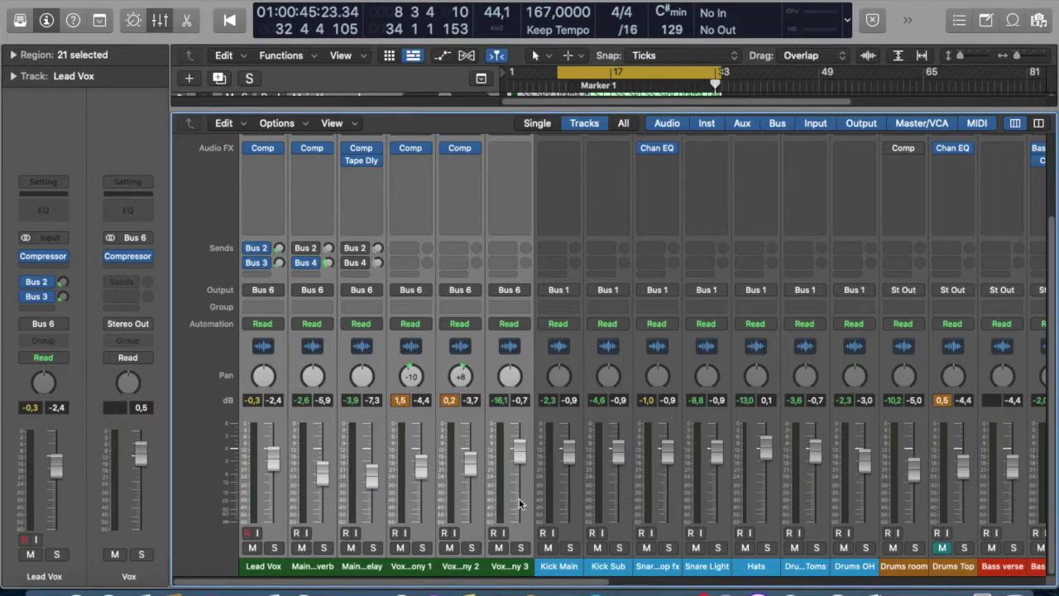
- Check which effects are on the Vox bus and reselect only the Lead Vox track
drag(532, 585, 983, 575)
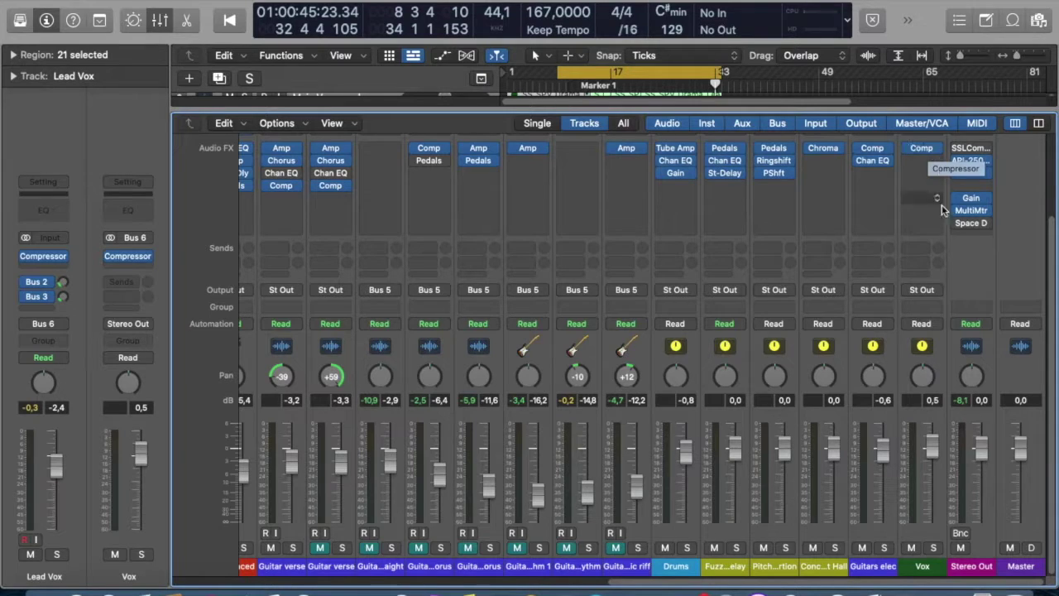
drag(635, 583, 186, 585)
click(269, 567)
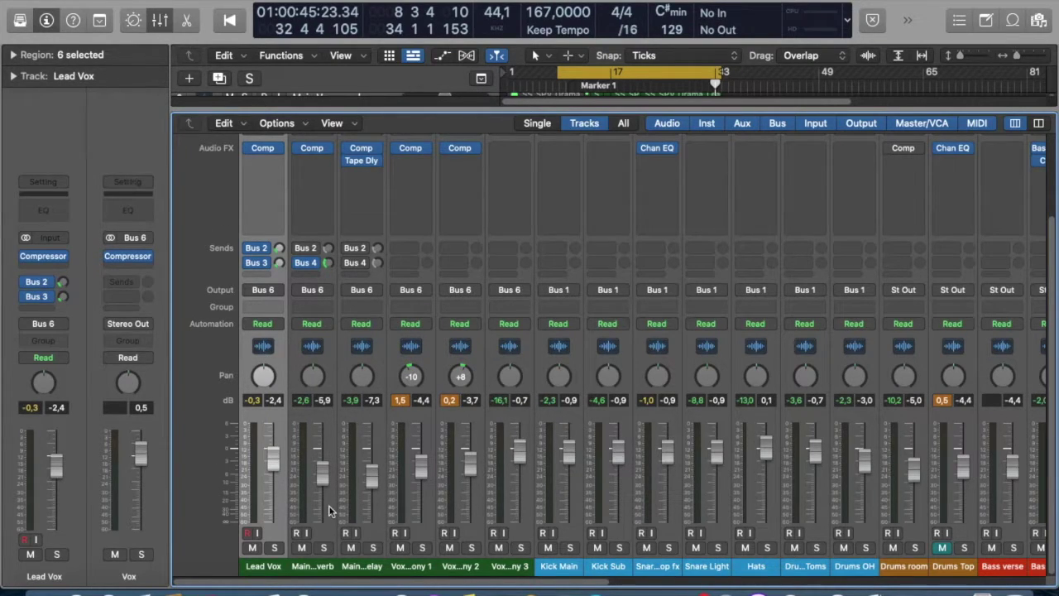
- Close the mixer and compare the channel strips of Lead Vox, Main Vox reverb and Main Vox Delay in the track list
key(x)
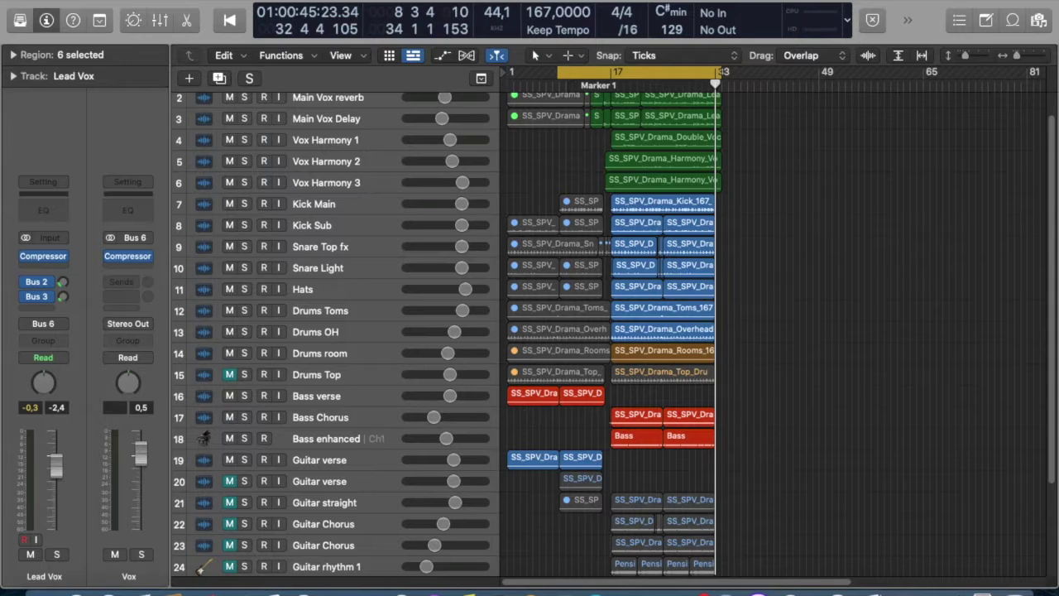
scroll(1055, 140, up, 2)
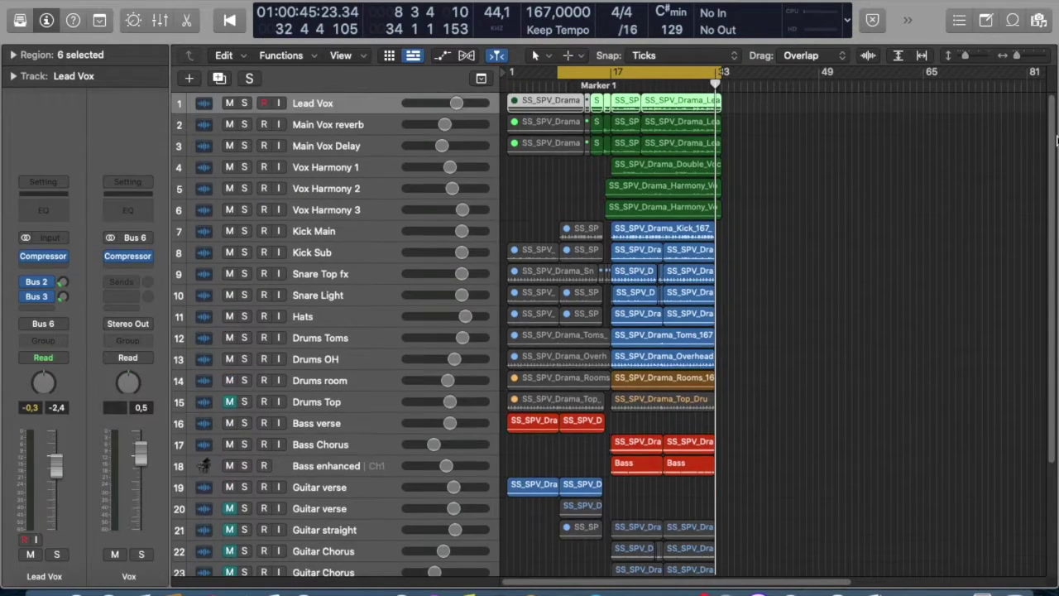
click(336, 128)
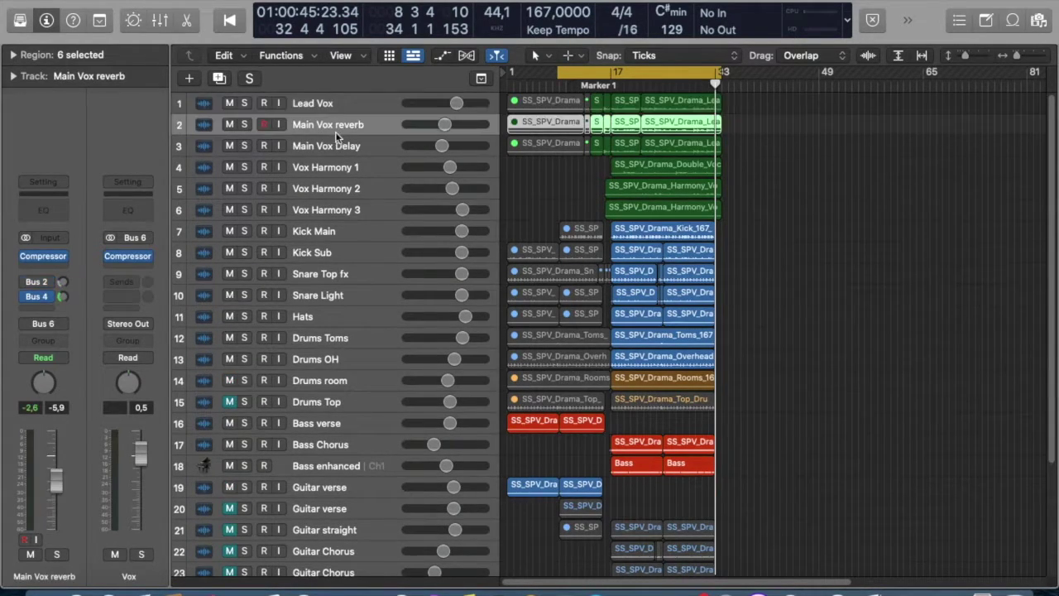
click(336, 145)
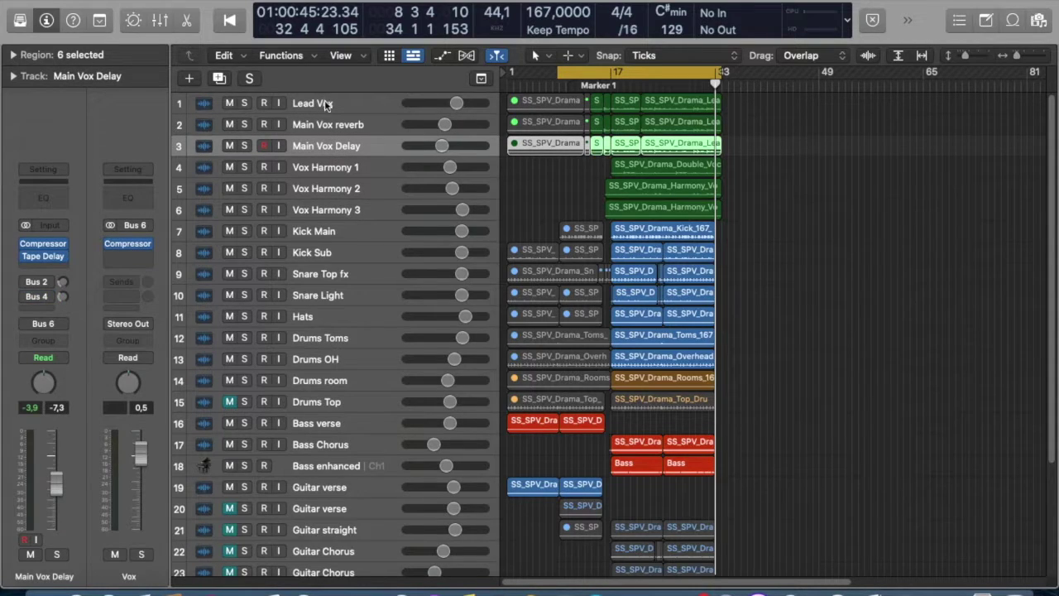
click(324, 103)
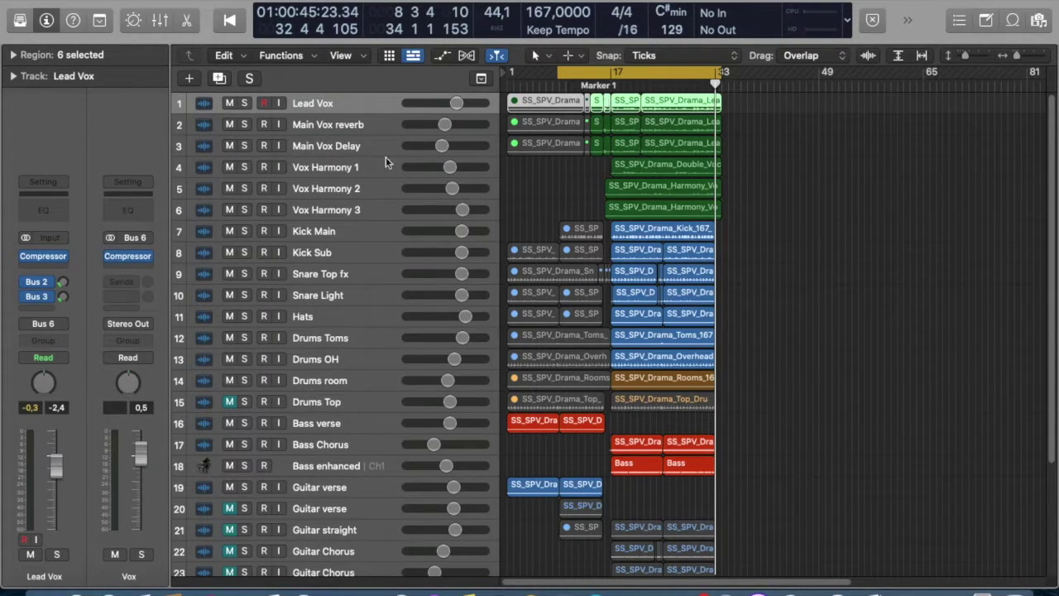
click(348, 125)
click(351, 147)
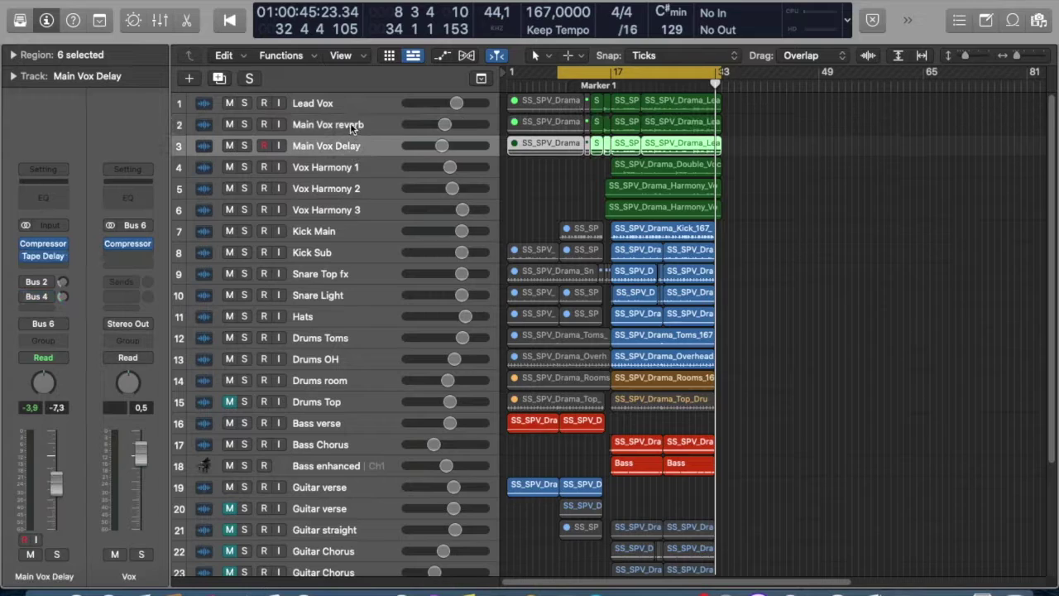
- Inspect the Bus 4 Concert Hall send on the Main Vox reverb track and its ChromaVerb
click(349, 126)
click(39, 297)
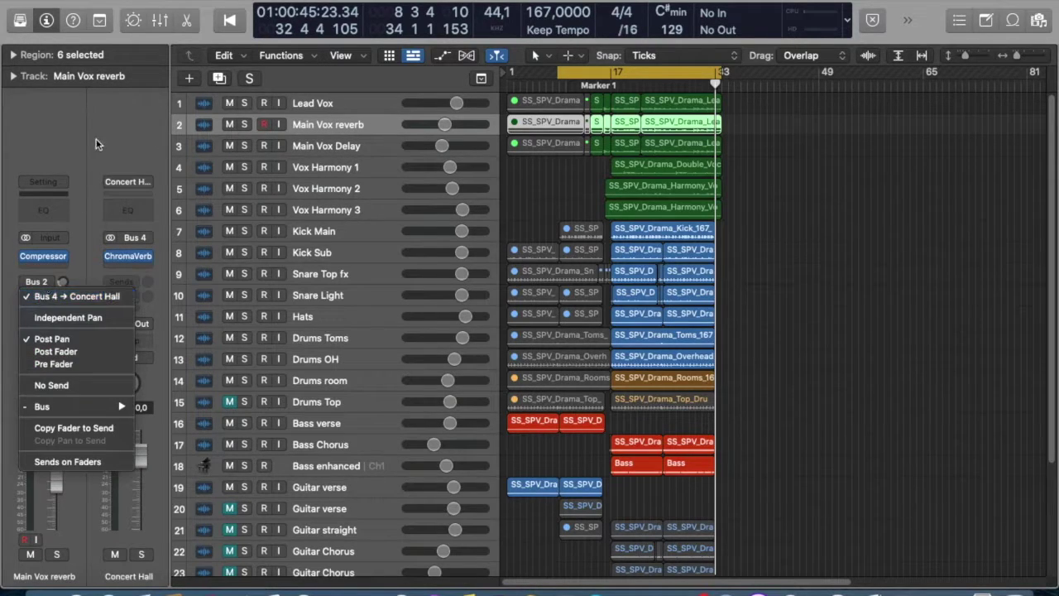
click(129, 260)
- Inspect the Tape Delay settings on the Main Vox Delay track and close the plug-in window
click(318, 148)
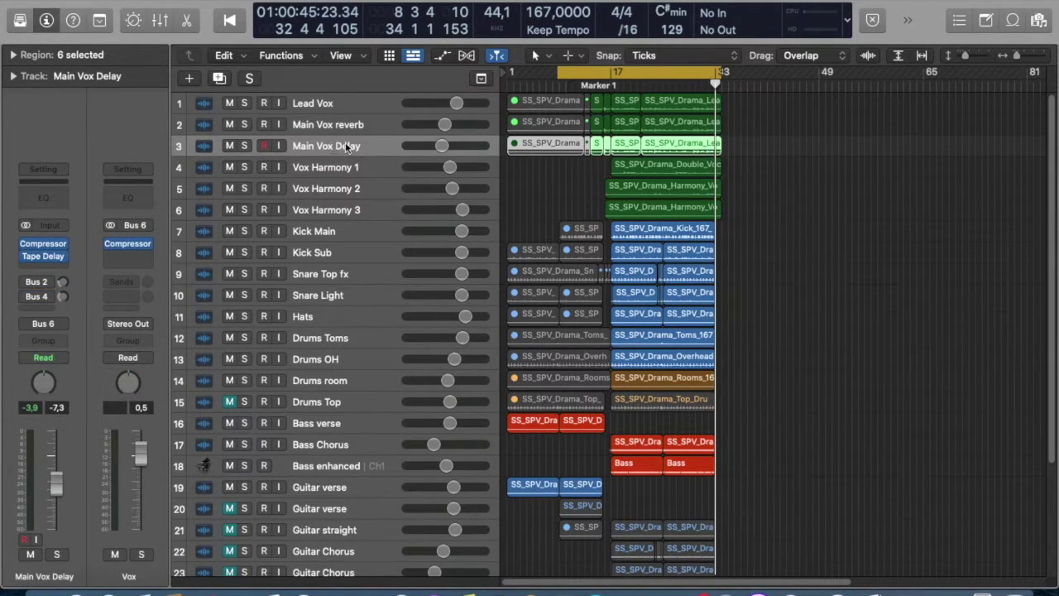
mouse_move(41, 247)
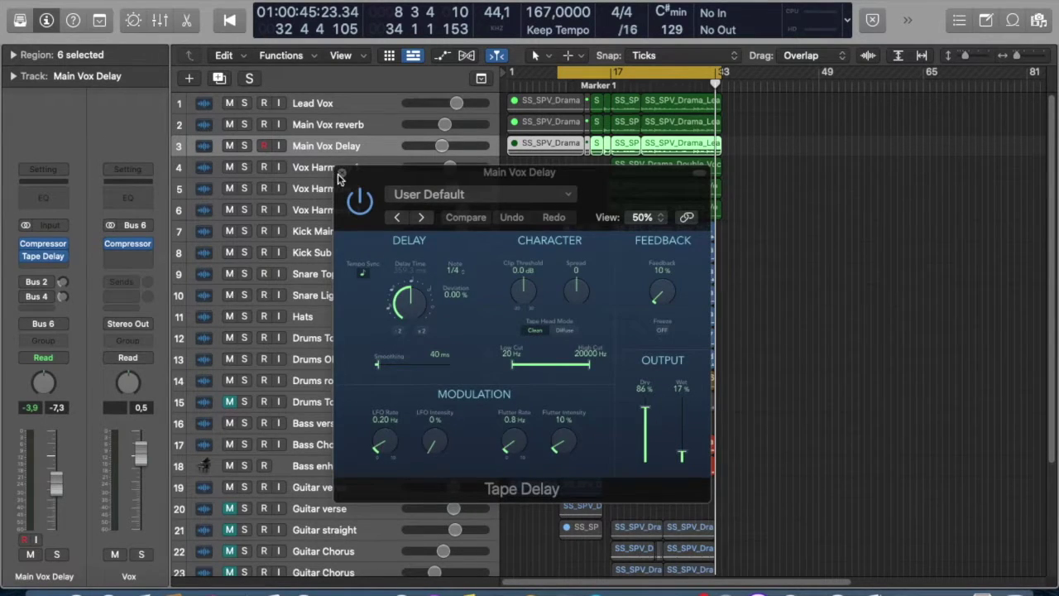
click(340, 173)
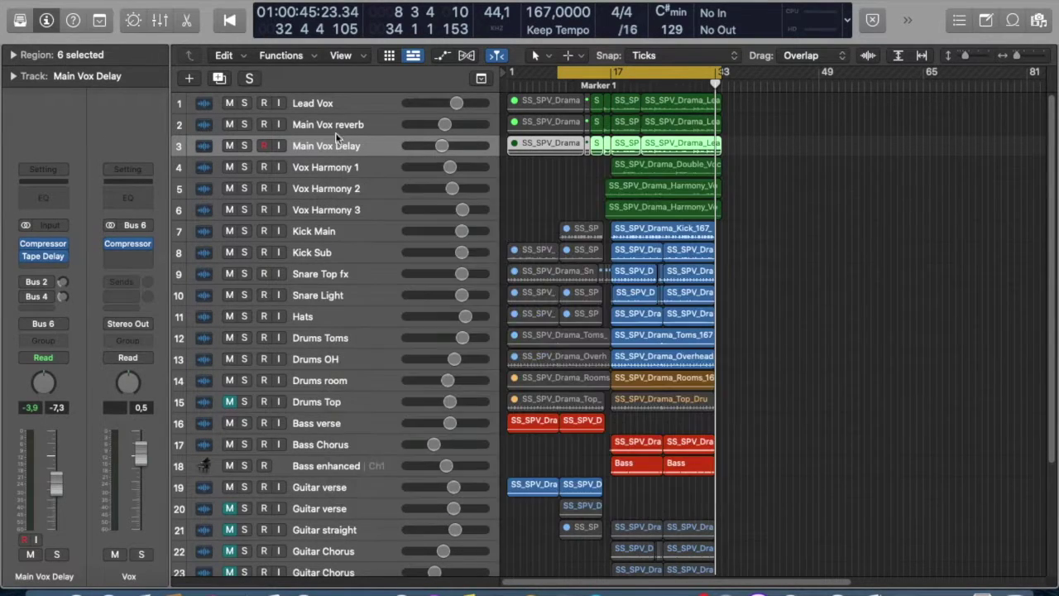
- Inspect the Pedalboard and Stereo Delay on Lead Vox's Bus 2 Fuzz and Delay send, closing each plug-in window
click(341, 104)
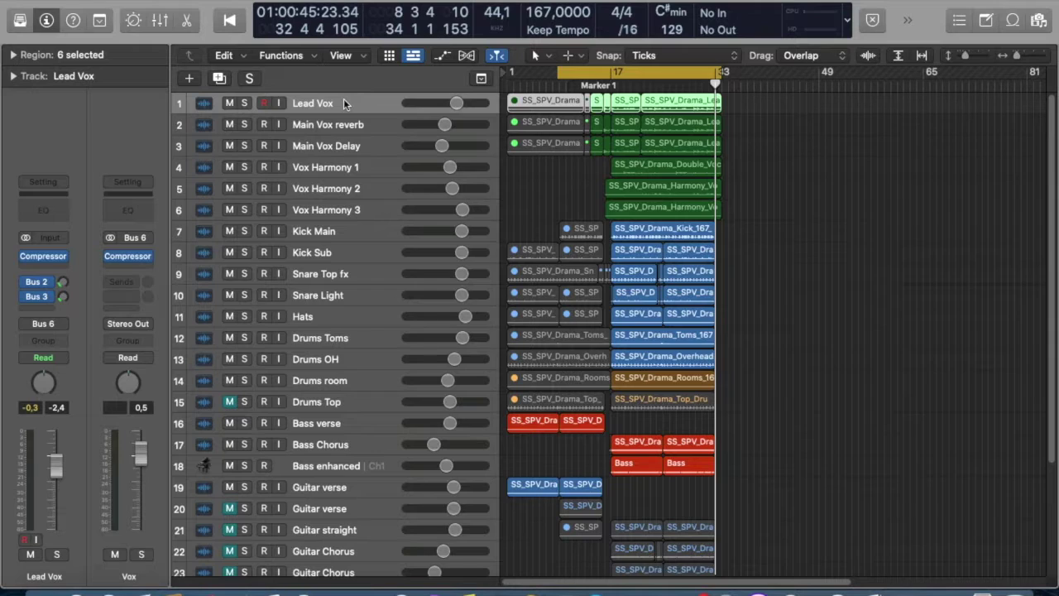
click(36, 285)
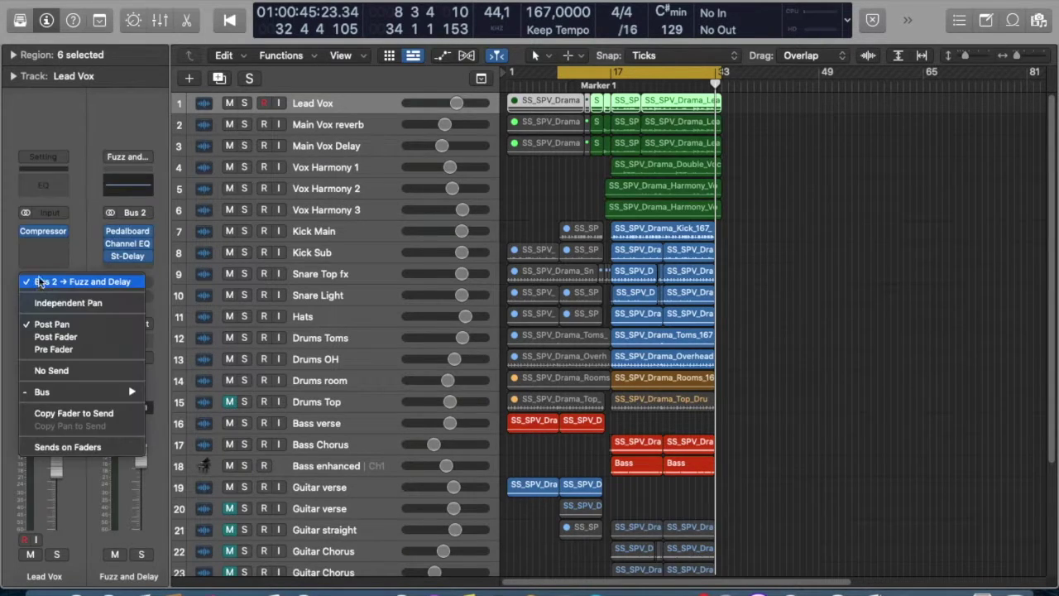
click(49, 278)
click(128, 233)
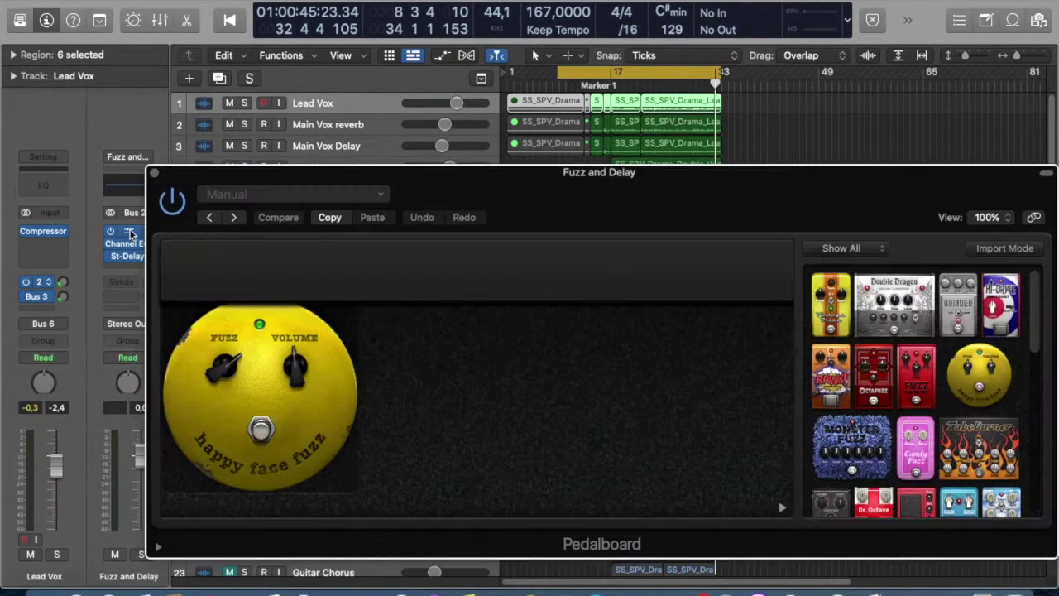
click(155, 175)
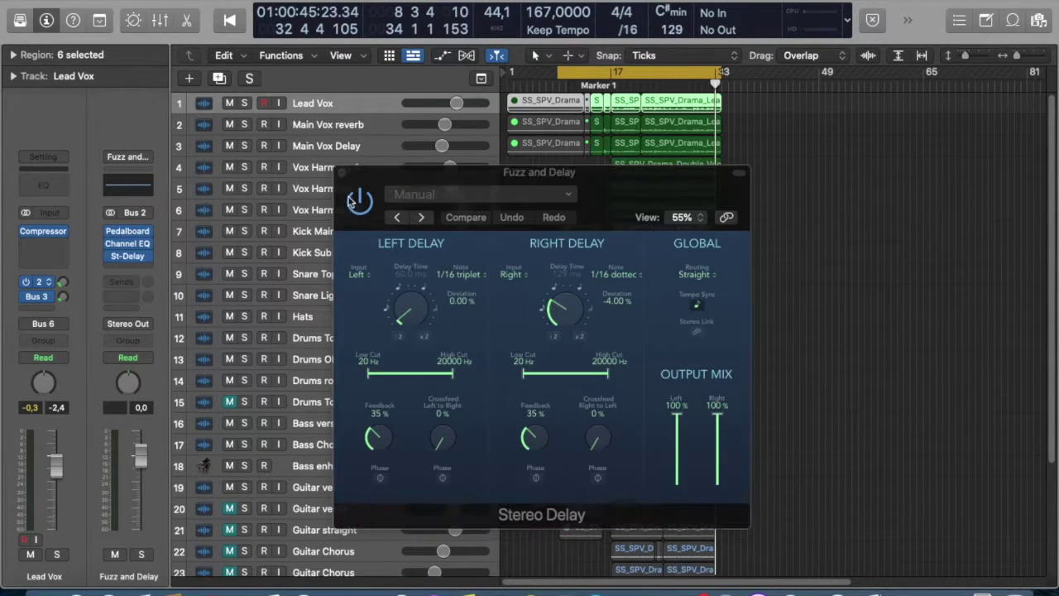
click(343, 173)
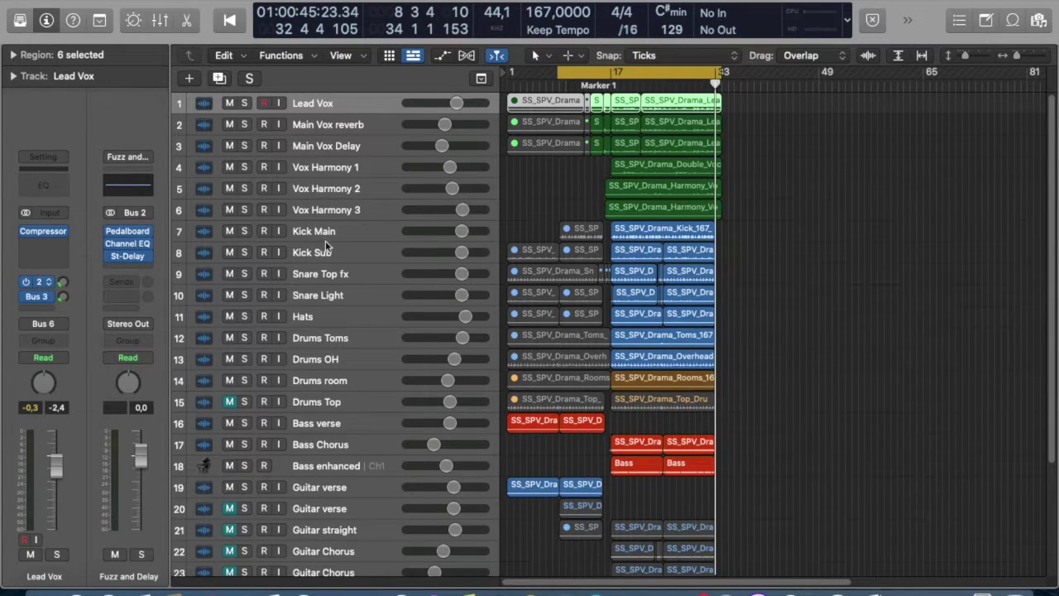
- Solo all six vocal tracks and play them from shortly before bar 17
shift+click(331, 214)
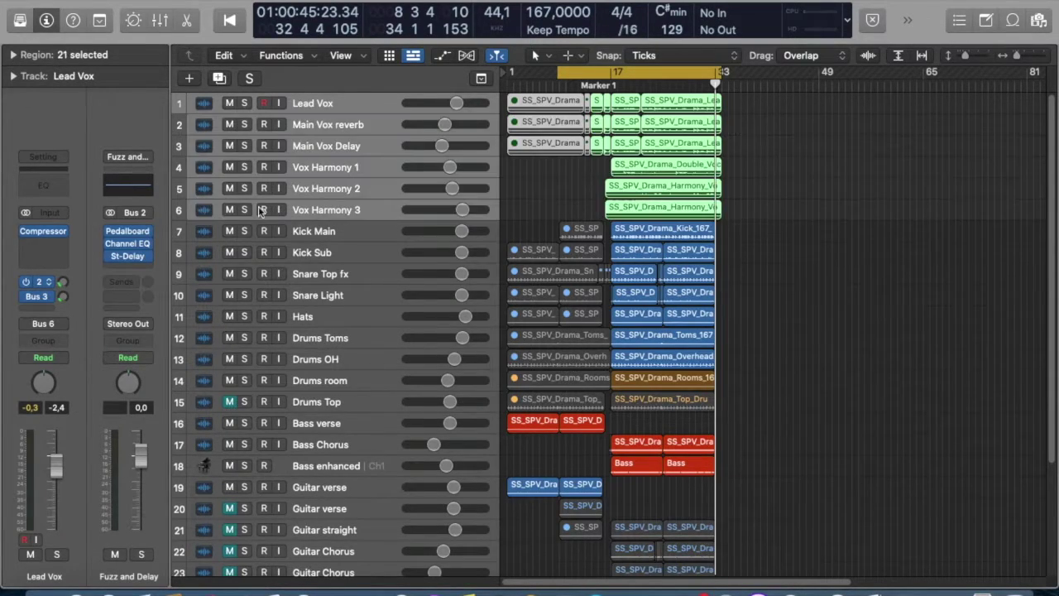
click(246, 210)
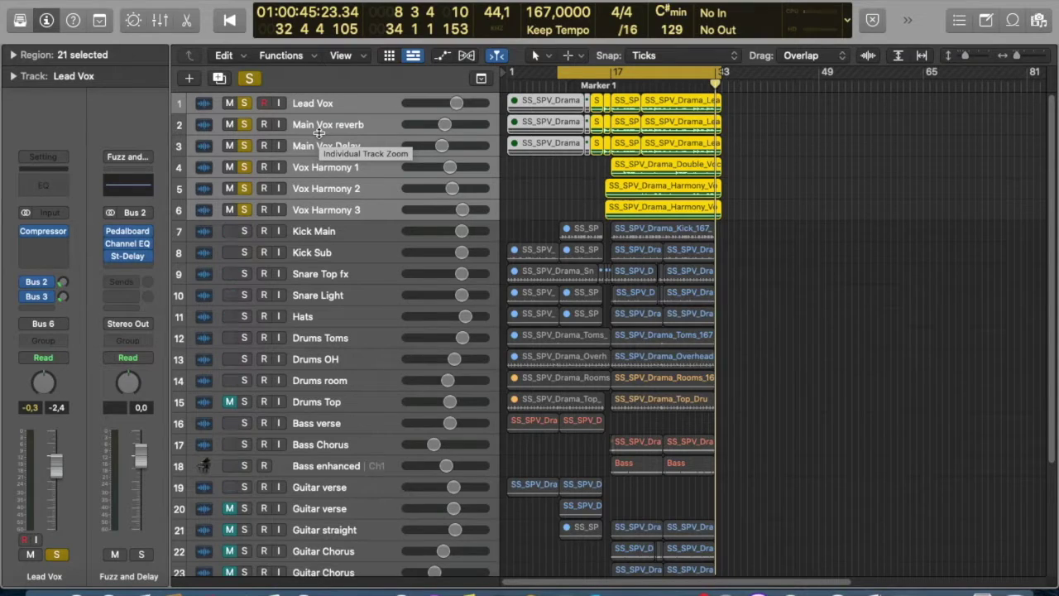
click(590, 85)
key(space)
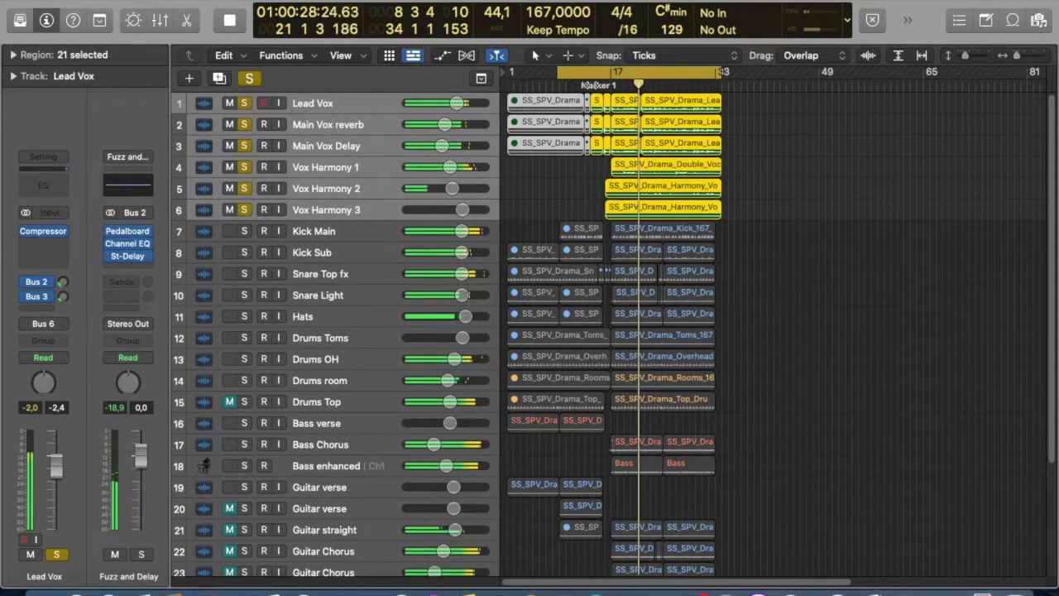
- Mute the five vocal tracks from Main Vox reverb to Vox Harmony 3, leaving only Lead Vox audible
click(326, 130)
click(230, 125)
drag(233, 144, 232, 211)
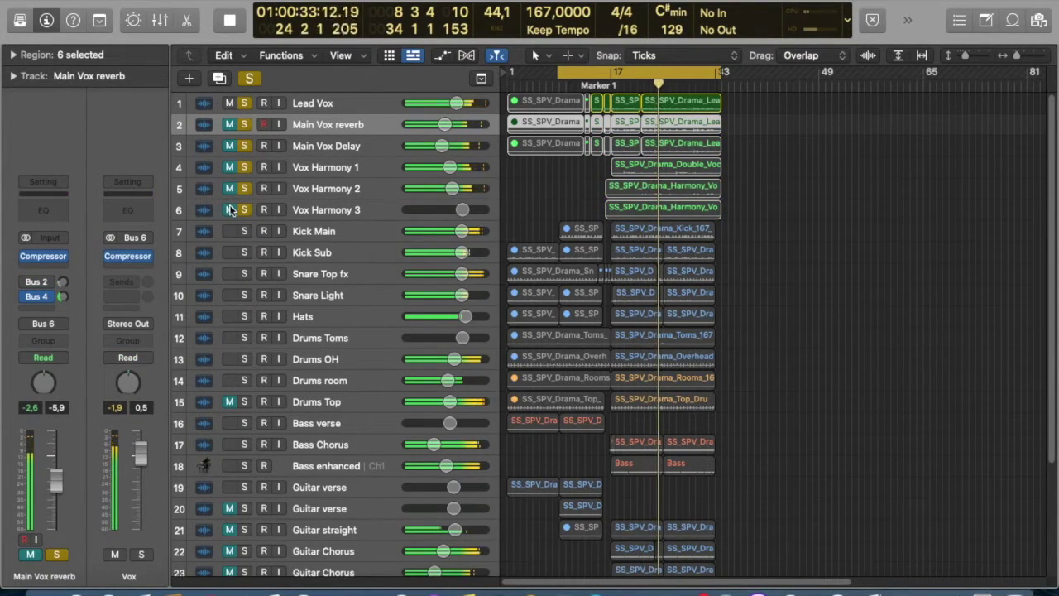
- Bring the muted reverb, delay and three harmony vocal tracks back in one after another during playback
click(230, 124)
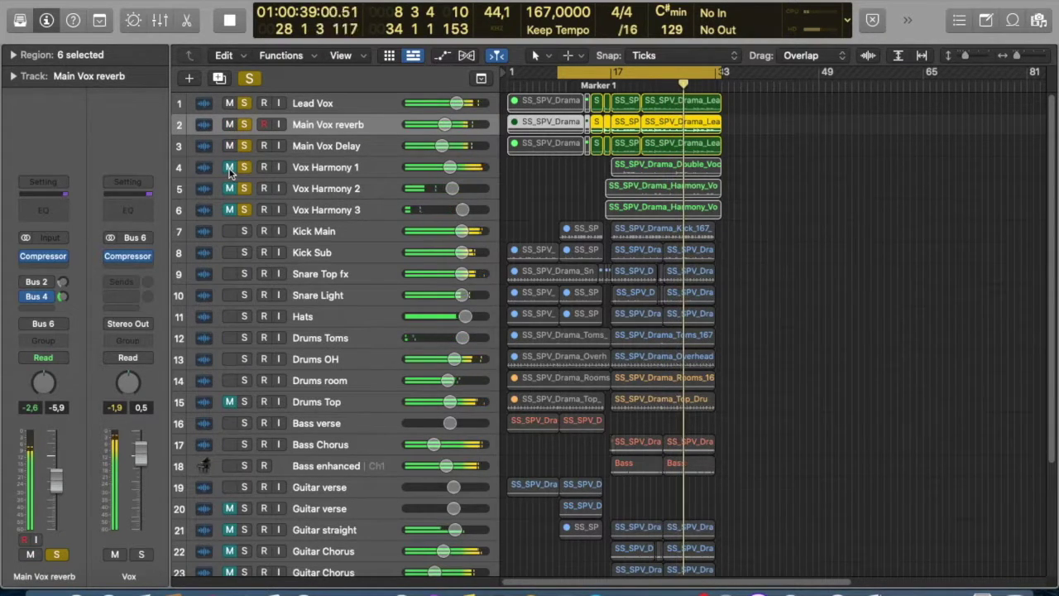
click(230, 168)
click(230, 189)
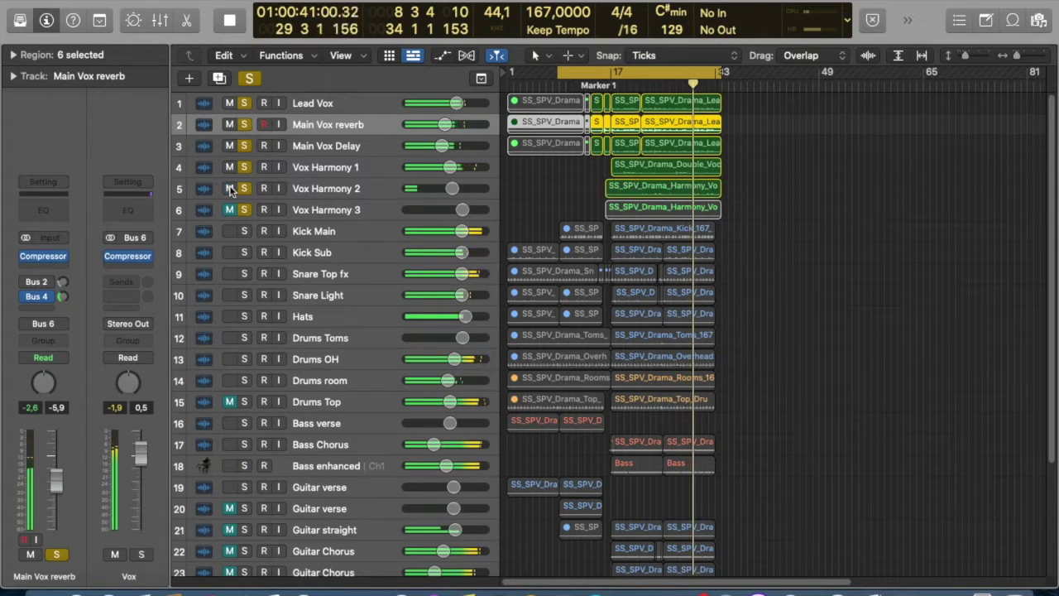
click(232, 209)
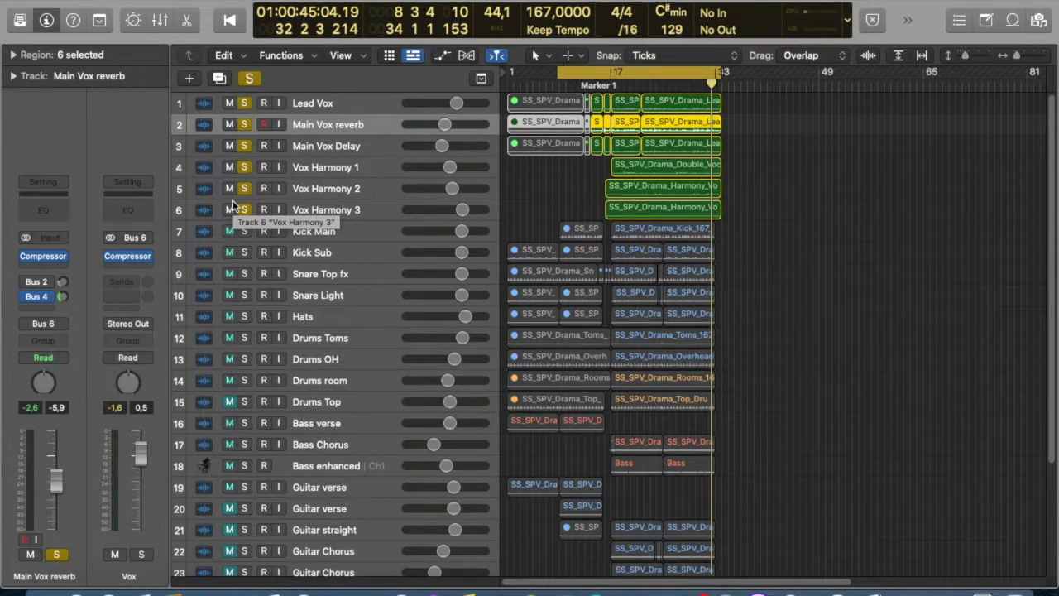
- Reopen the mixer, solo all eight guitar tracks from the first Guitar verse to the riff track, and play them
key(x)
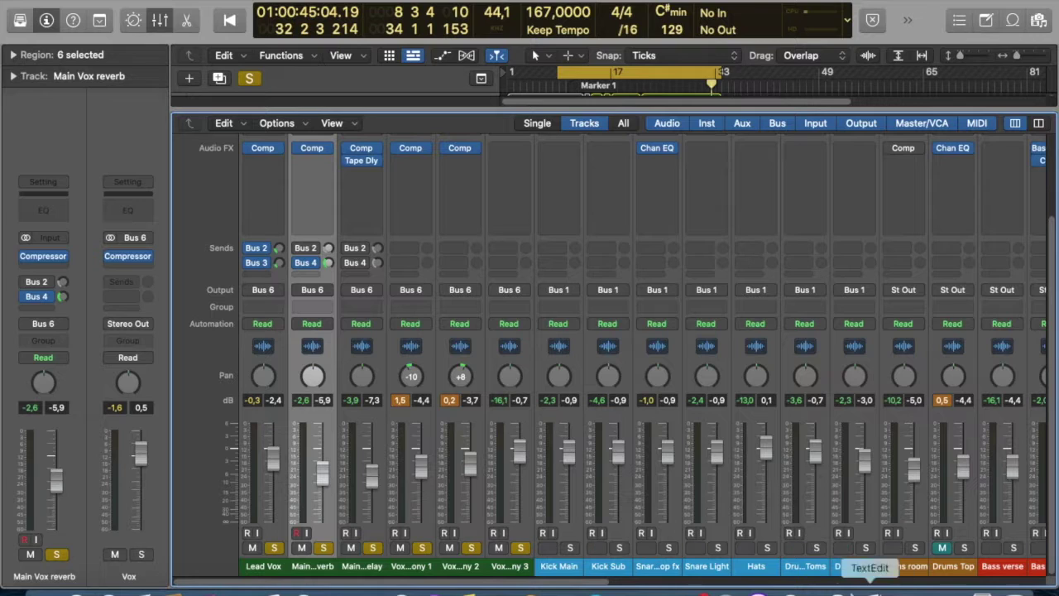
drag(580, 582, 836, 579)
drag(651, 568, 985, 571)
key(s)
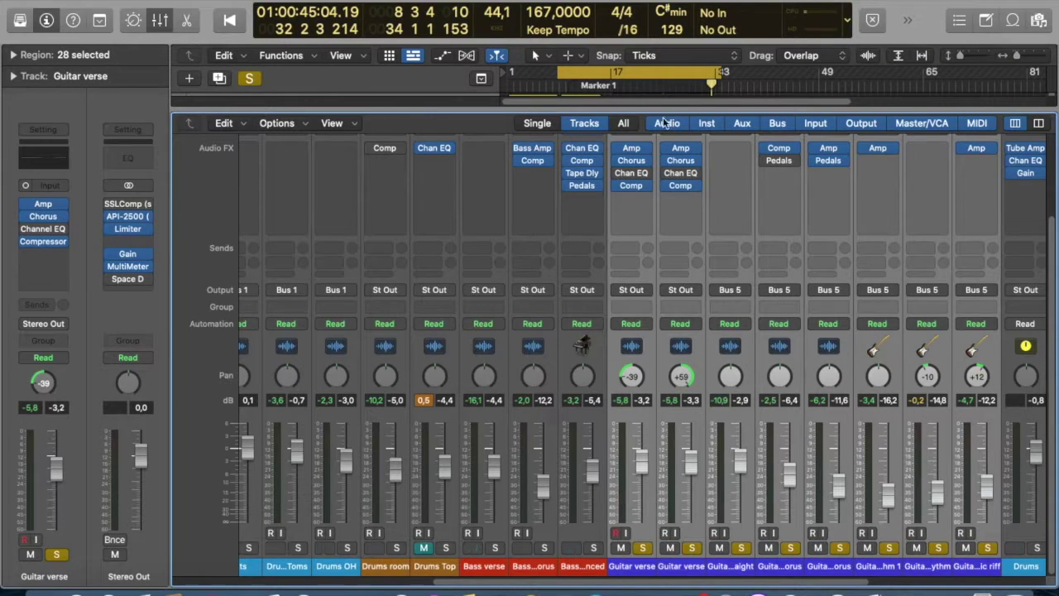
key(space)
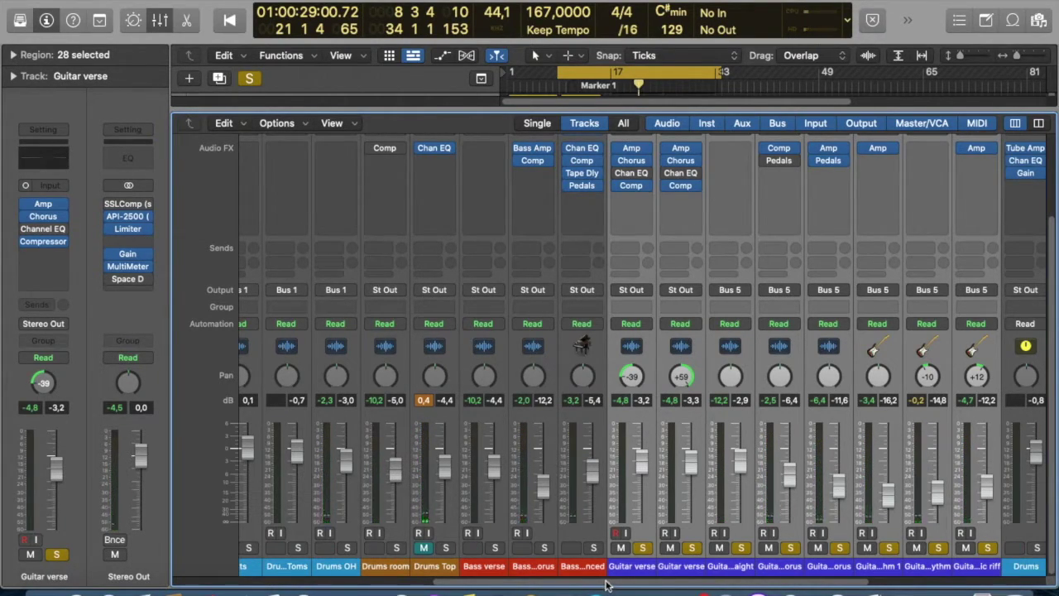
- Clear all solos and play the whole mix
click(250, 79)
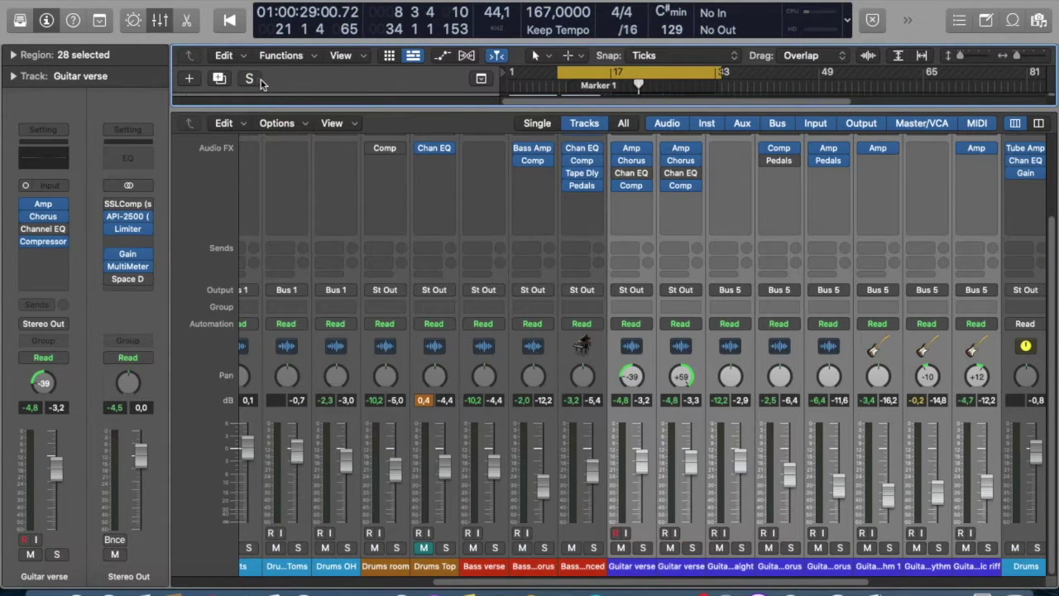
key(space)
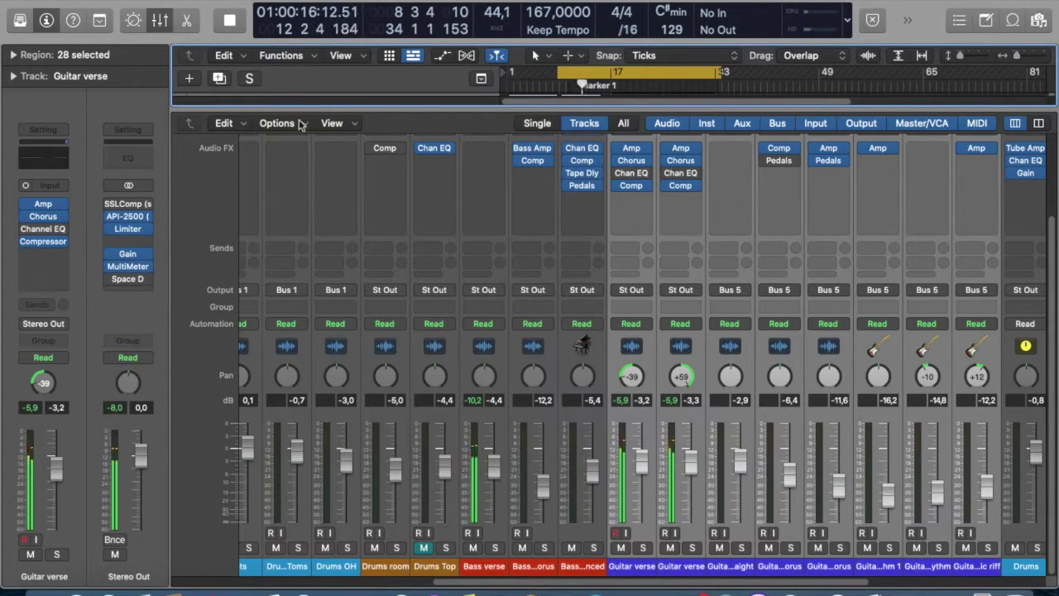
- Examine the Compressor settings on the Vox bus while the mix plays
drag(515, 584, 741, 591)
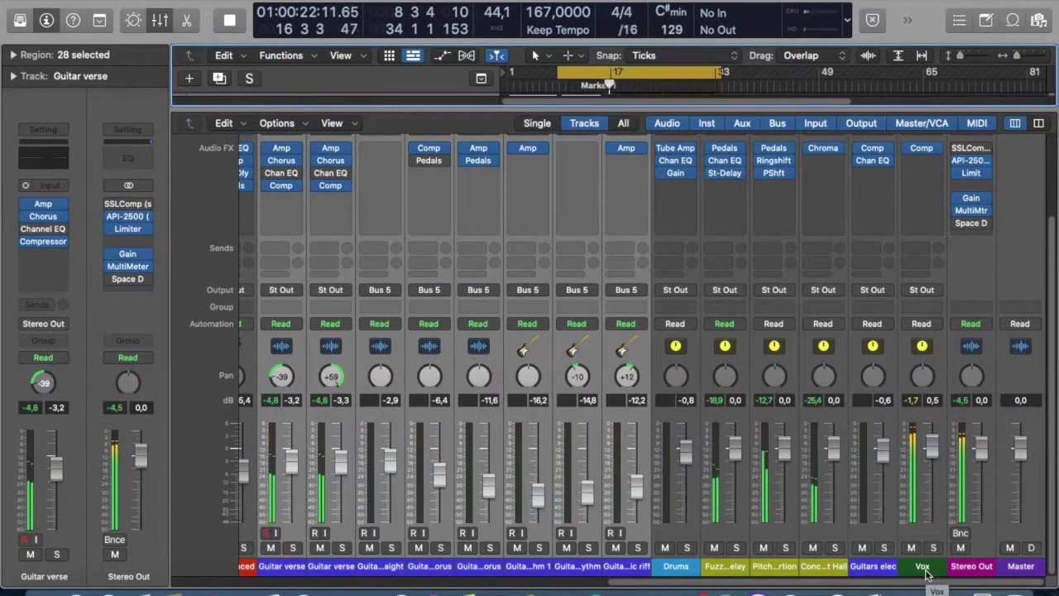
click(920, 148)
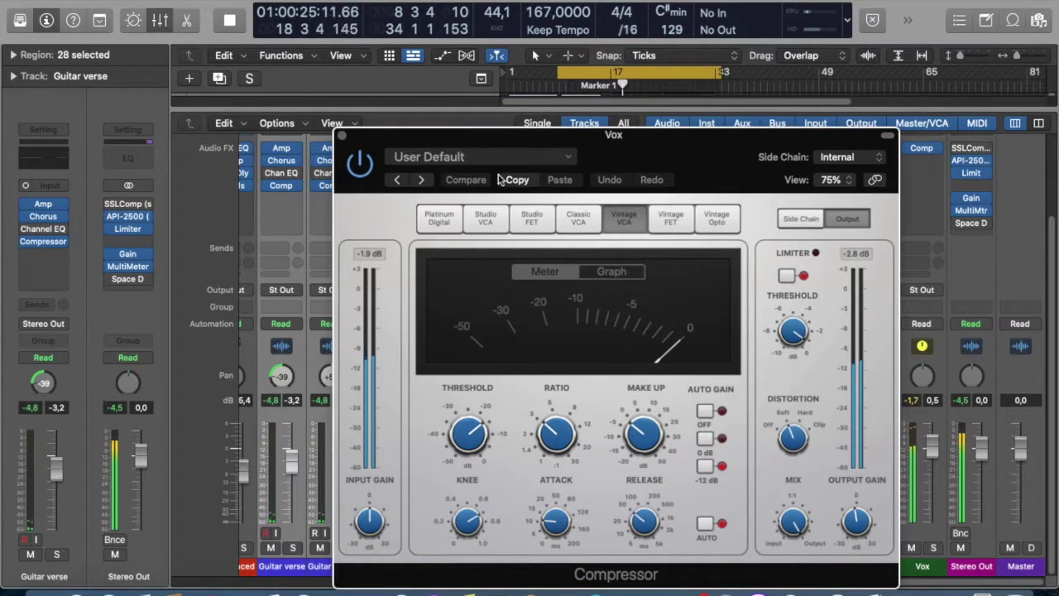
click(342, 135)
- Inspect the Compressor and Channel EQ on the Guitars elec bus, plus the ChromaVerb on the Concert Hall bus
click(873, 149)
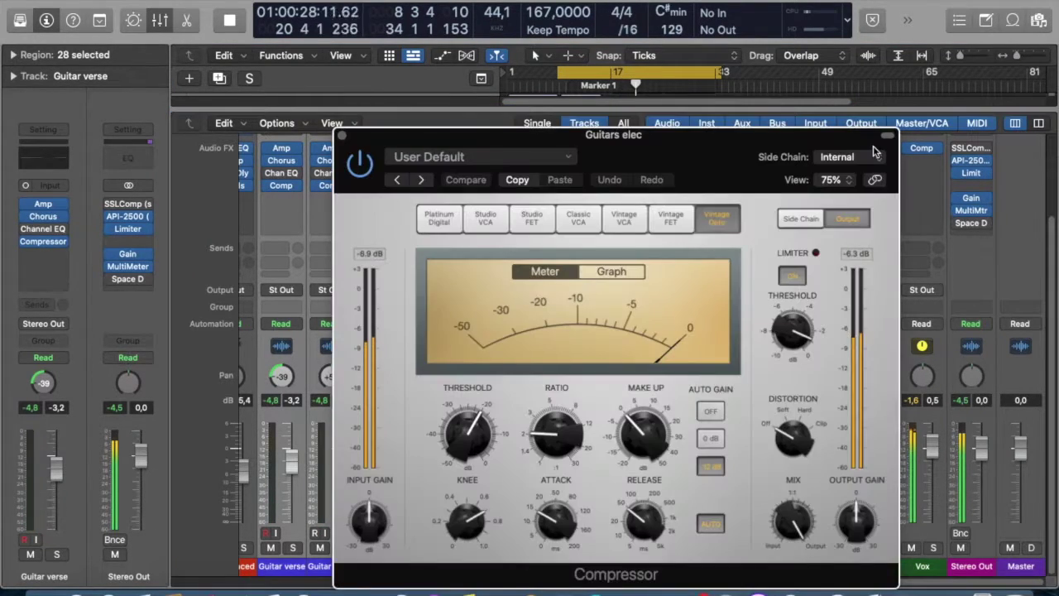
click(342, 135)
click(876, 161)
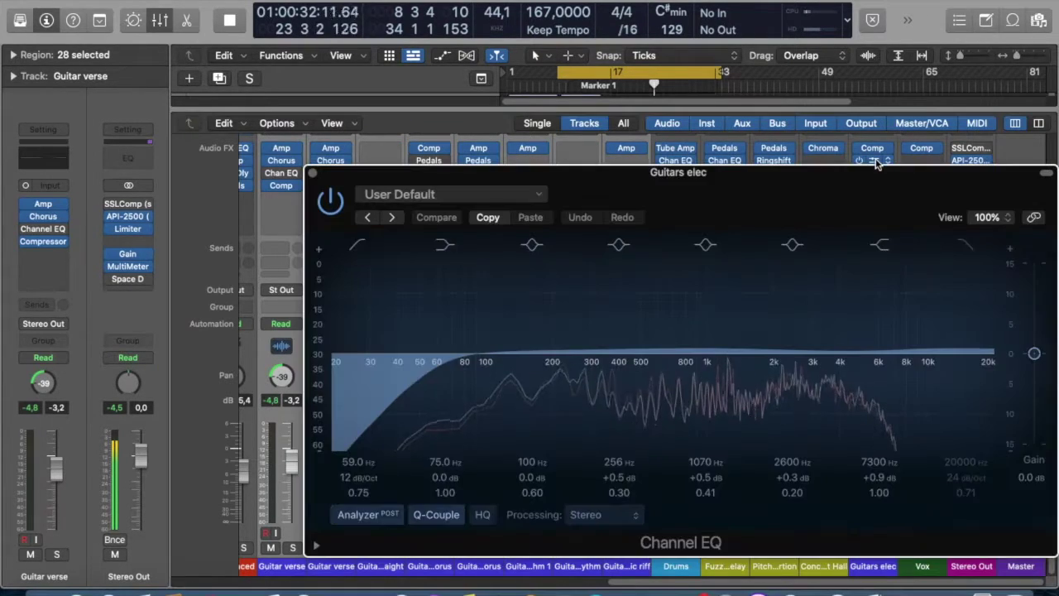
click(313, 173)
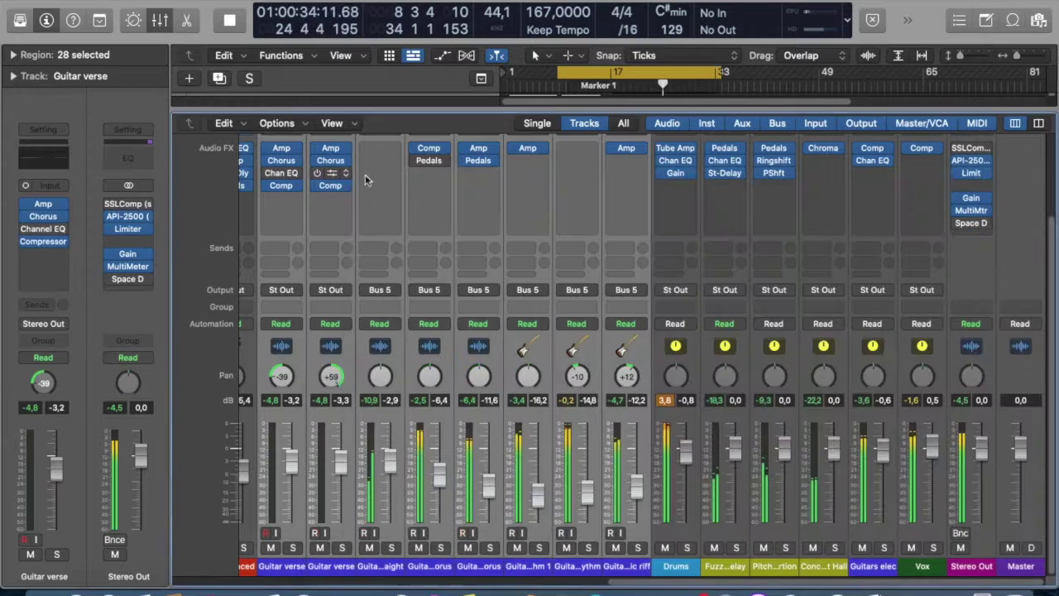
click(827, 152)
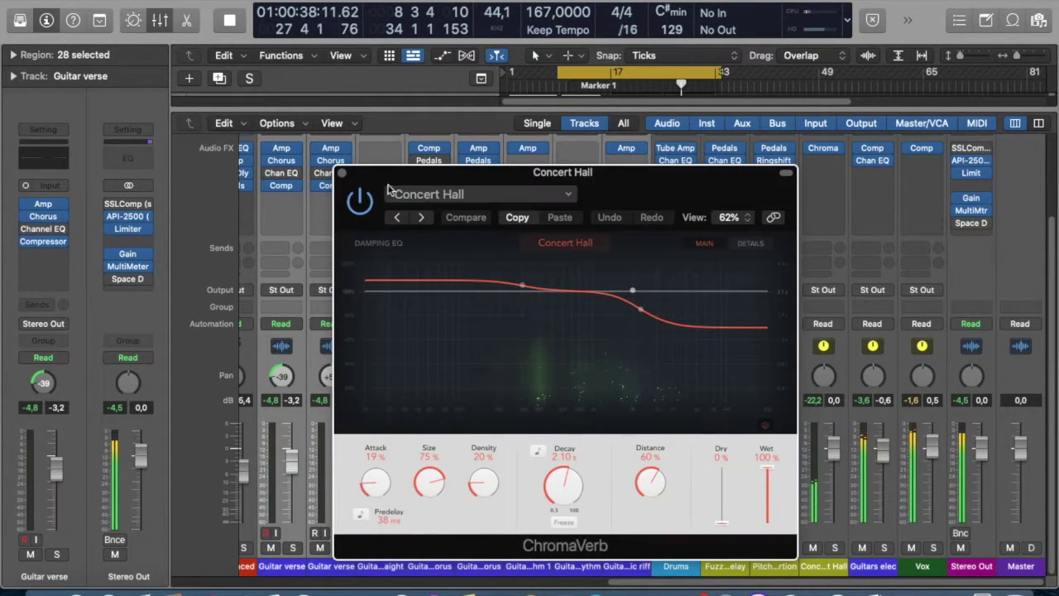
click(342, 173)
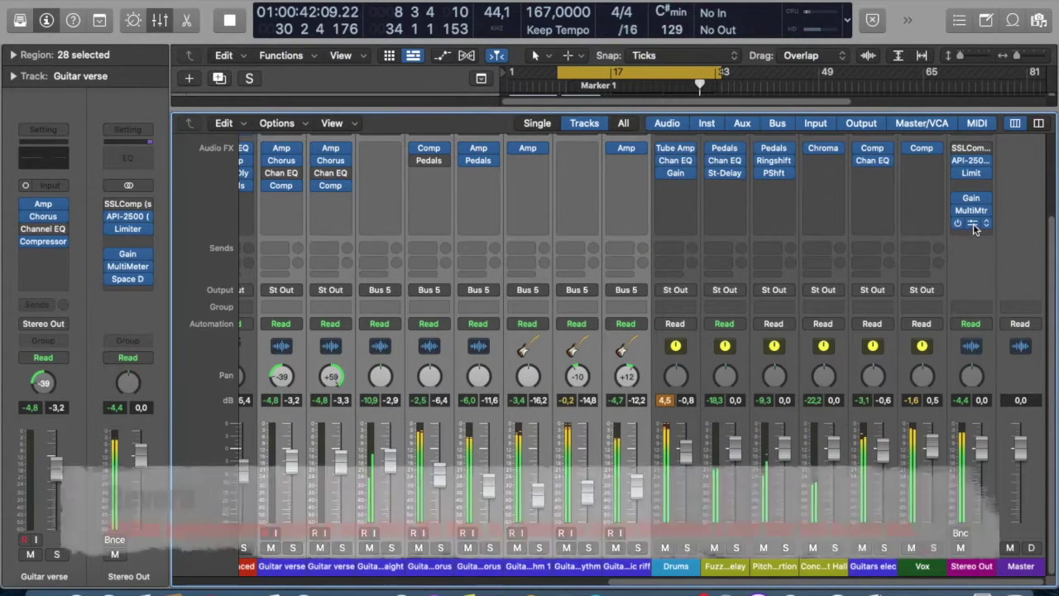
- Open Space Designer on the Stereo Out channel and raise its wet level to about -8.8 dB during playback
click(973, 225)
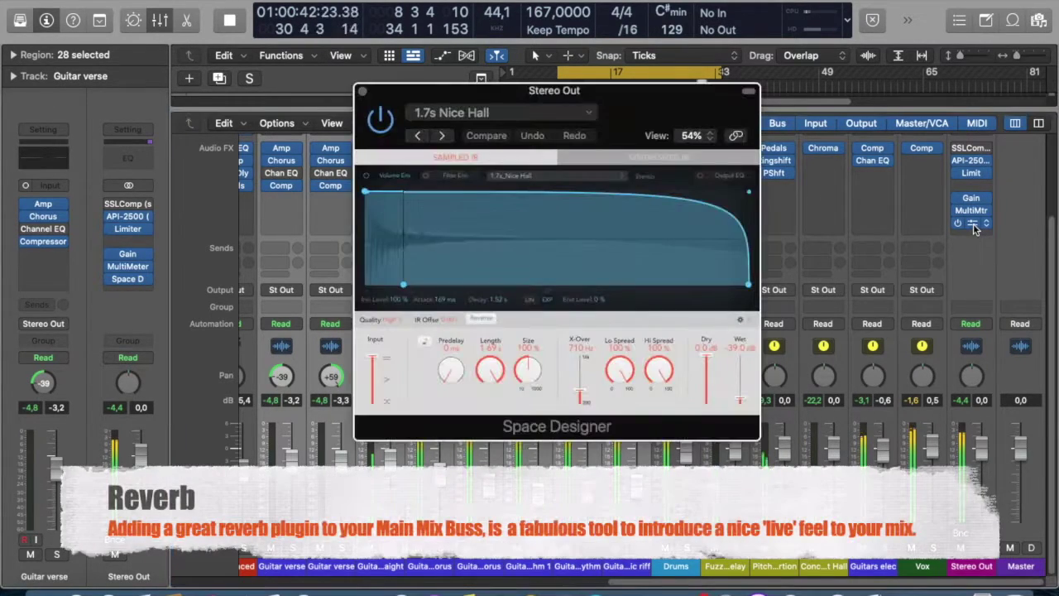
click(742, 400)
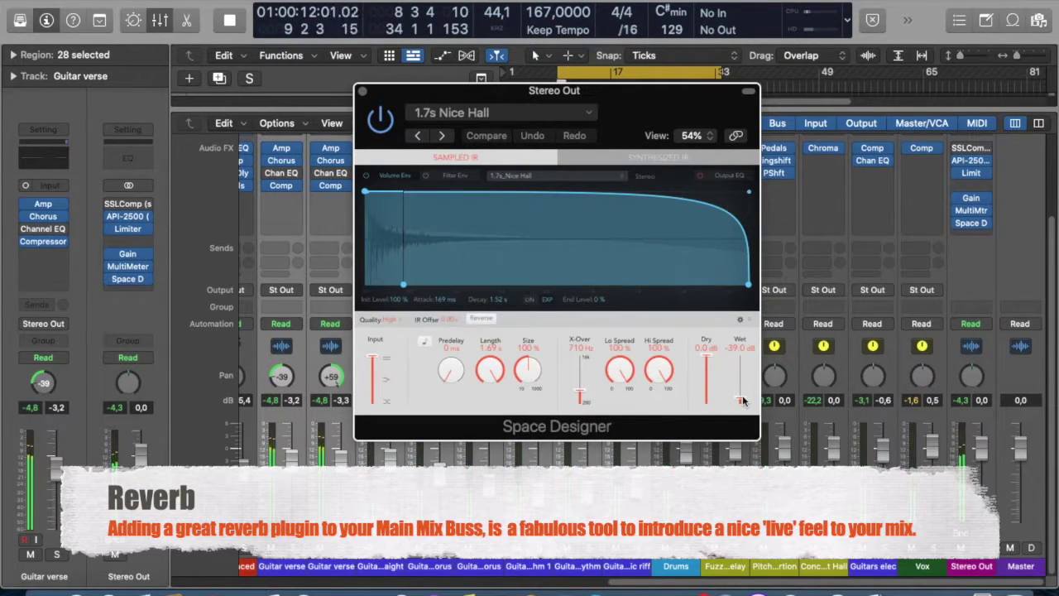
drag(742, 401, 741, 398)
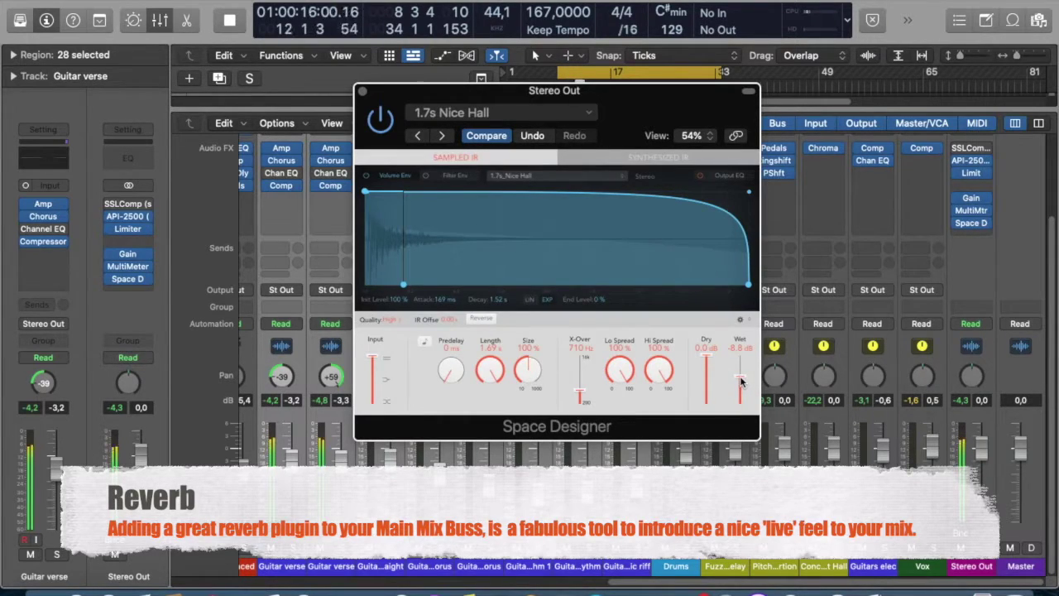
- Lower the Space Designer wet level to -37.0 dB and bypass the reverb to compare the mix without it
drag(741, 383, 741, 387)
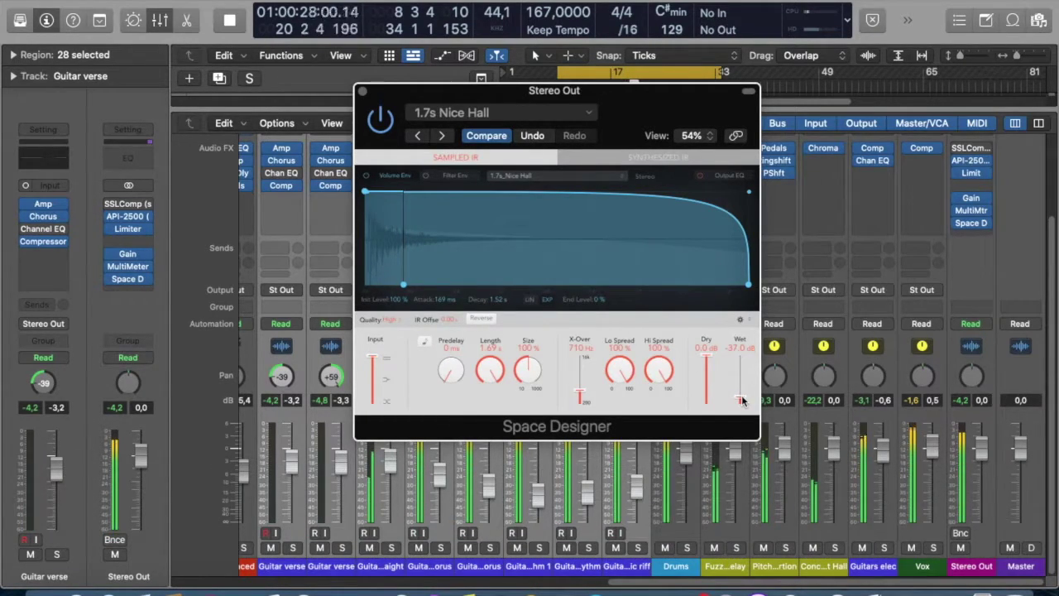
click(378, 120)
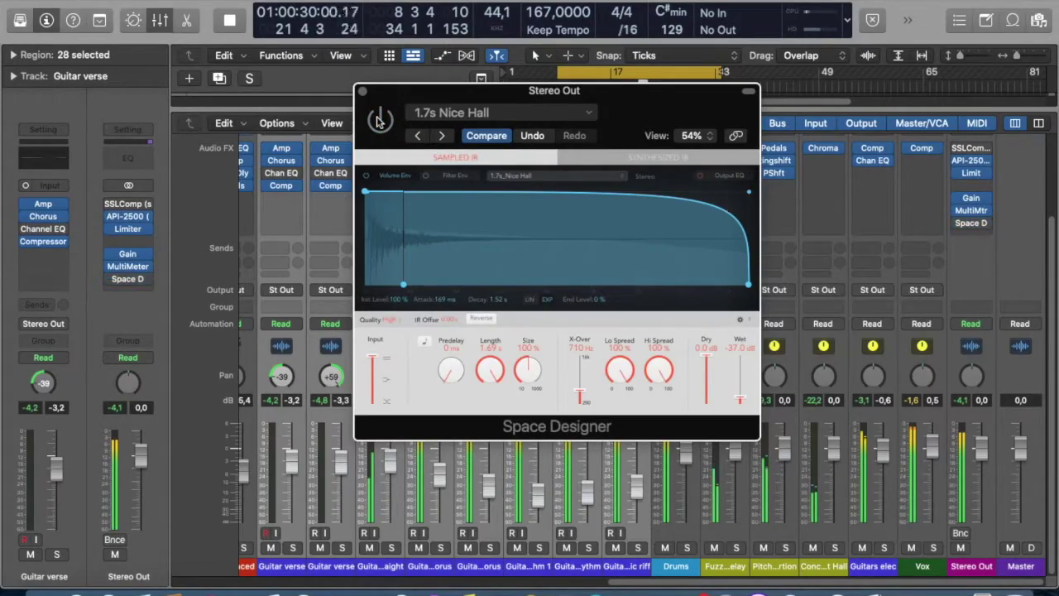